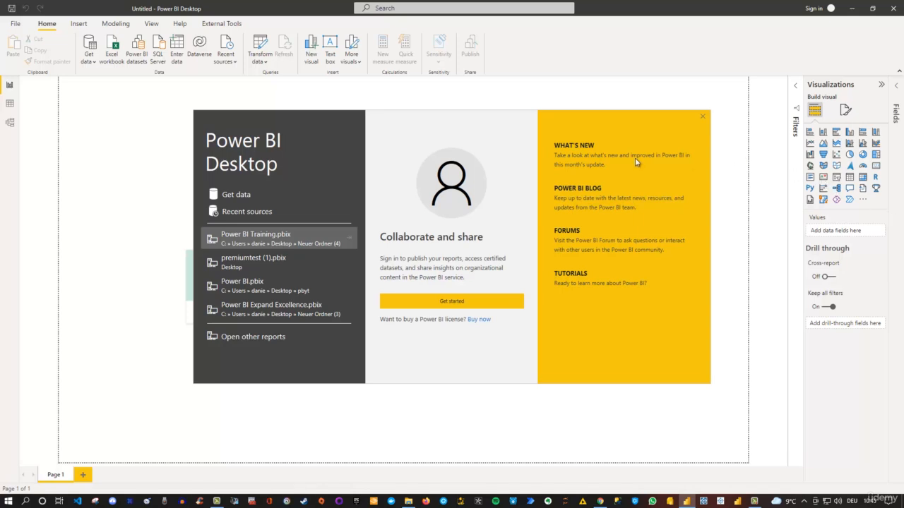
Open the Excel workbook "Power BI The easy way.xlsx" as the report's data source
click(702, 117)
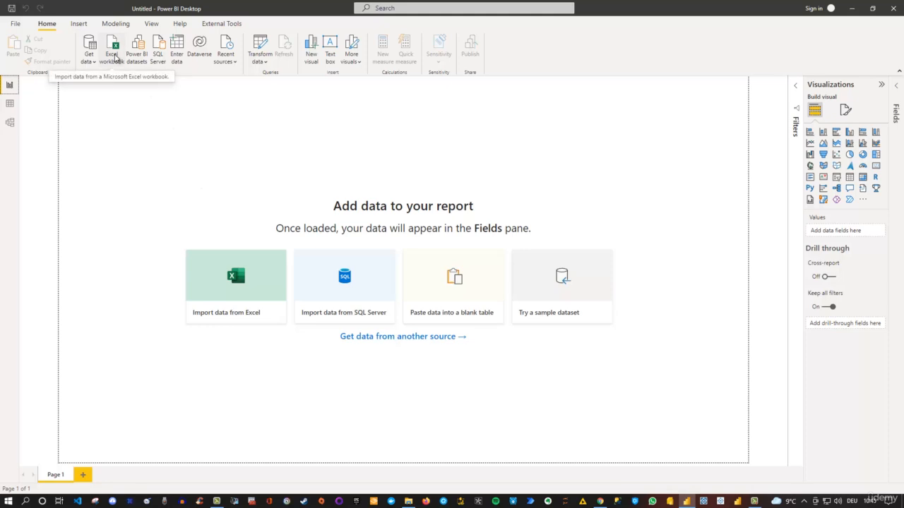
click(92, 61)
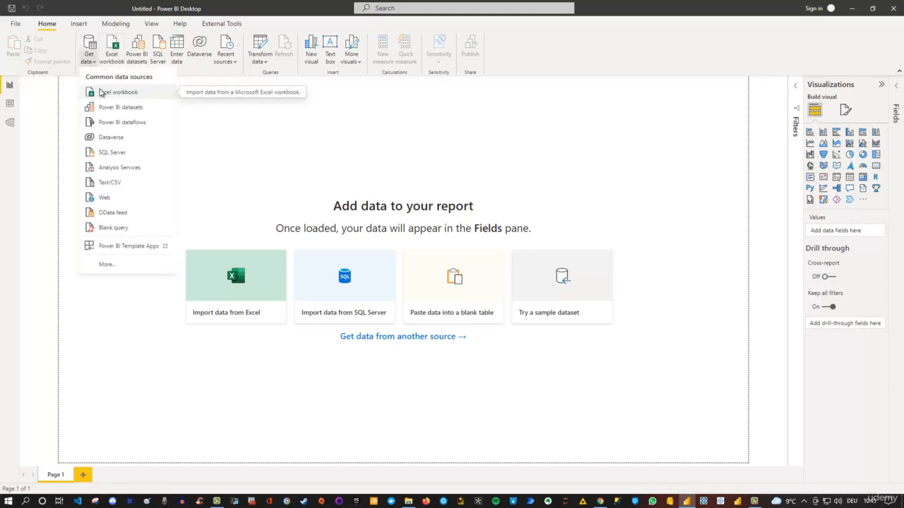
click(254, 136)
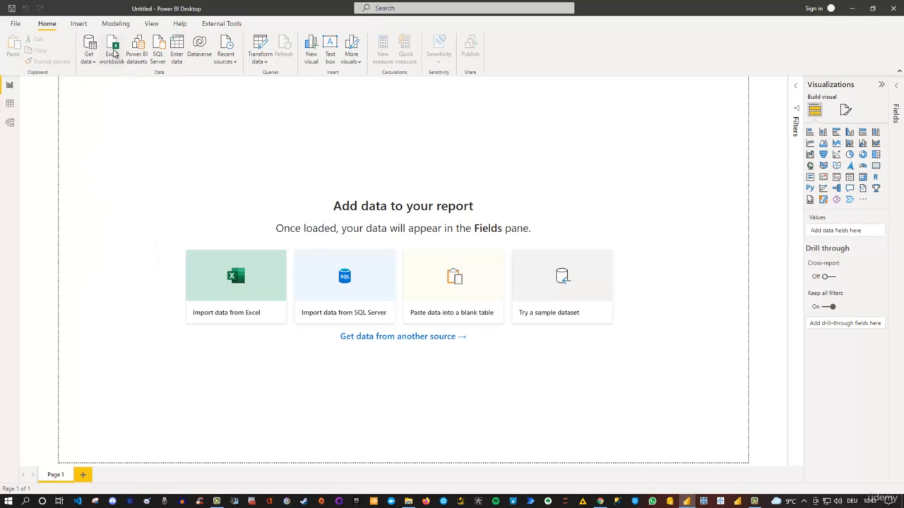
click(113, 53)
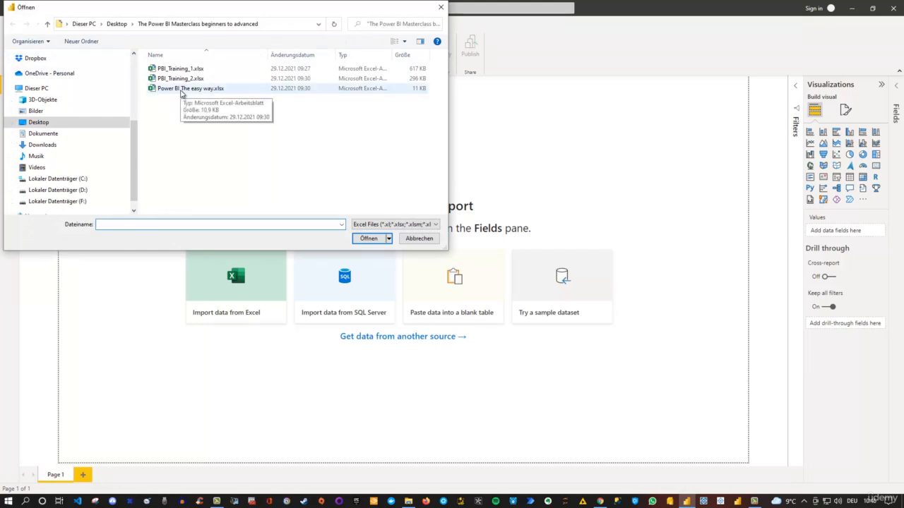
click(182, 90)
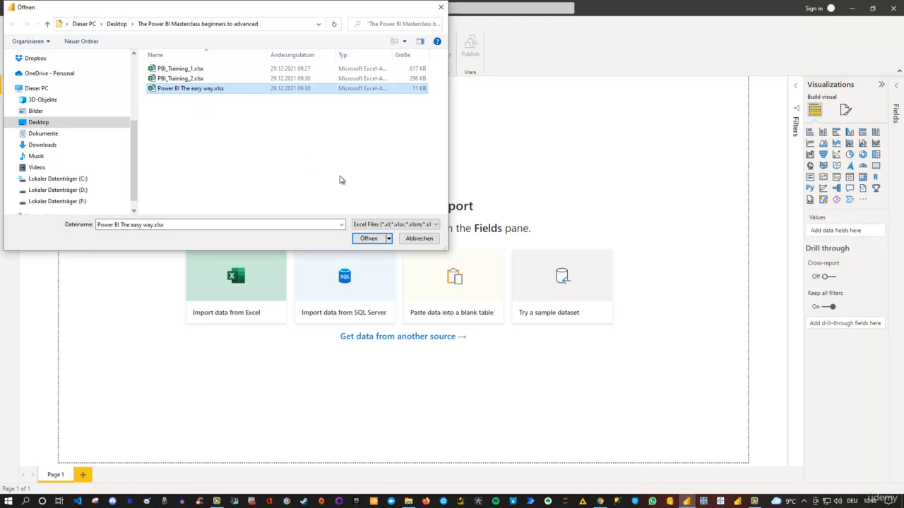
click(369, 241)
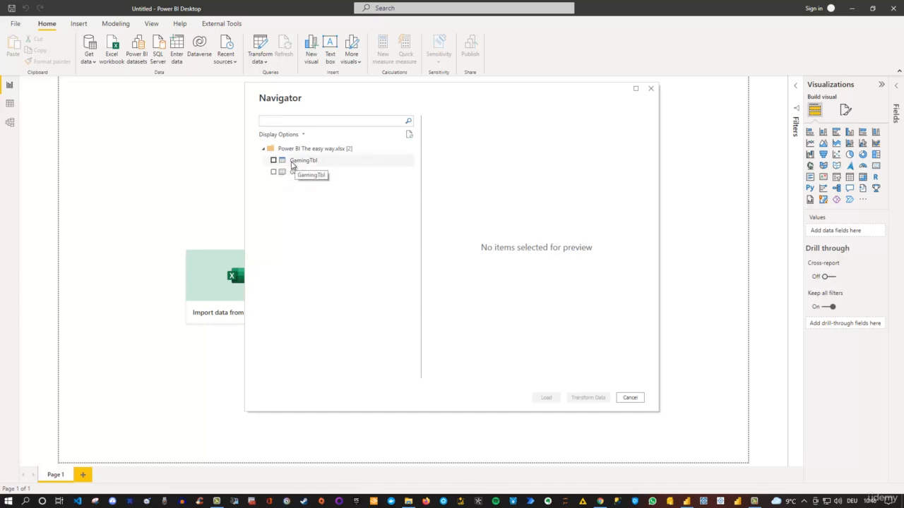
Preview all columns of the GamingTbl table in the workbook and load that table into the report
click(273, 161)
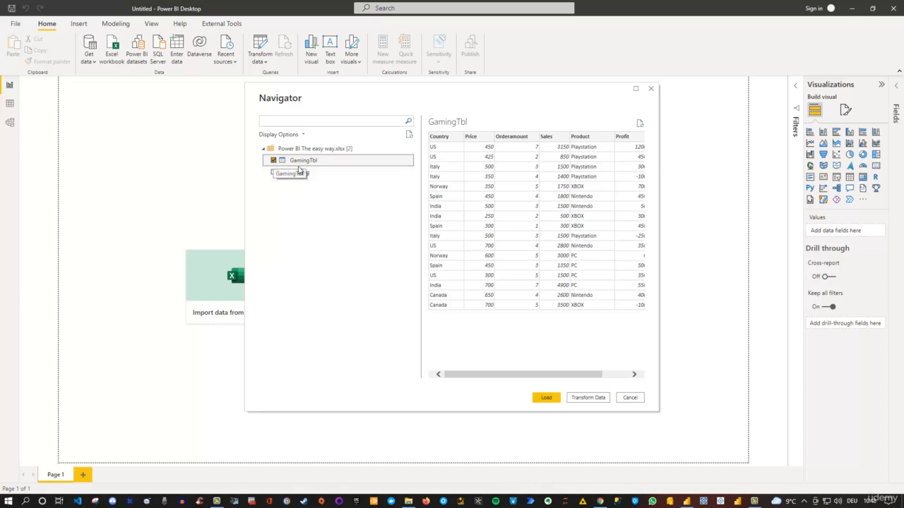
drag(498, 379, 586, 390)
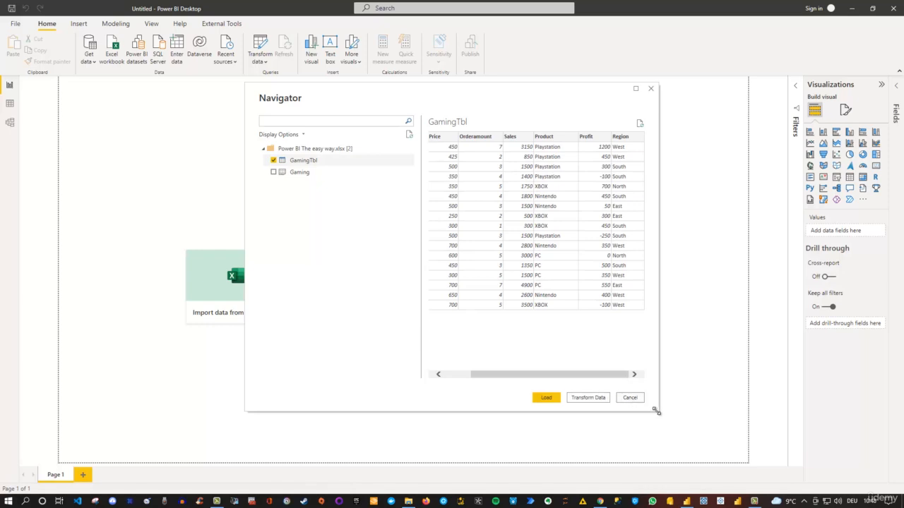
drag(658, 411, 785, 419)
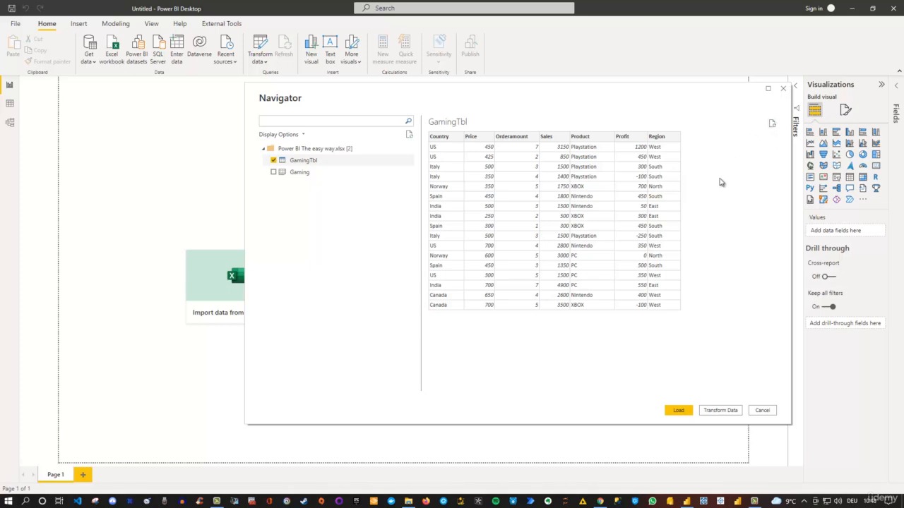
click(675, 412)
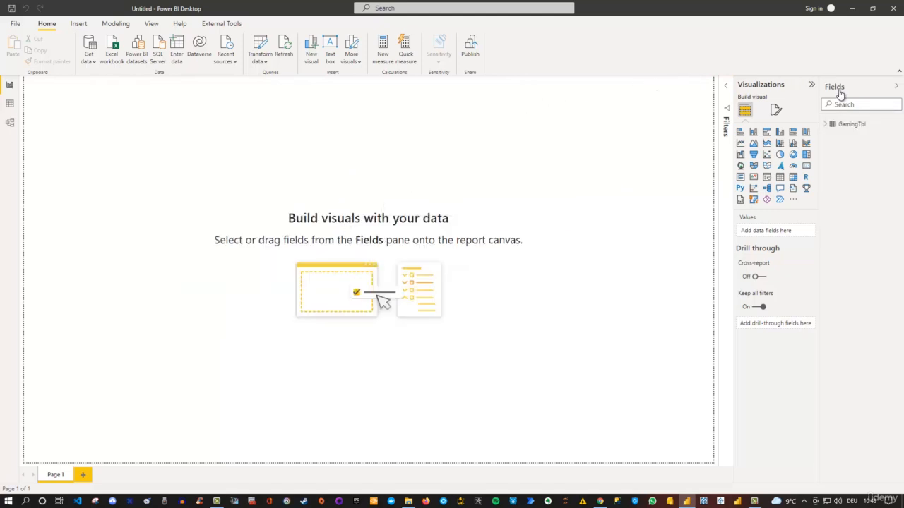
Examine the GamingTbl fields, its data rows and its table card in the model, and return to the report page
click(826, 125)
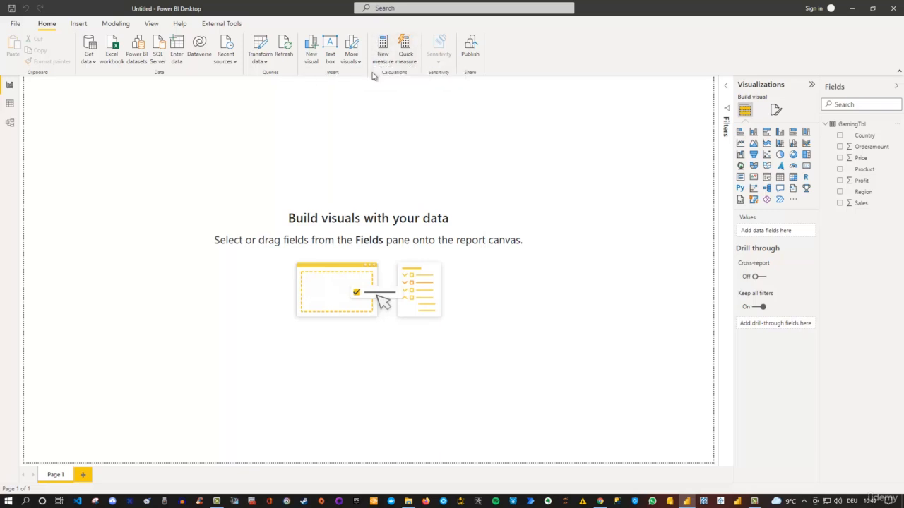
click(10, 104)
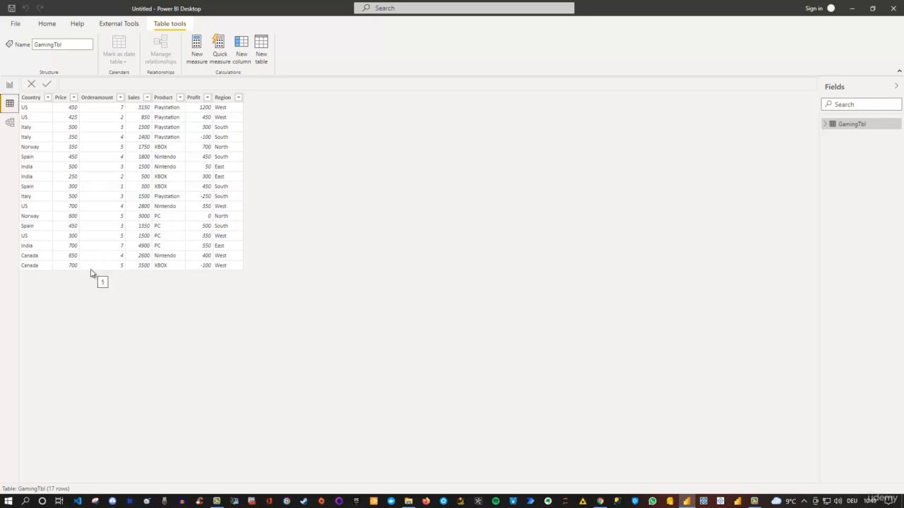
click(10, 123)
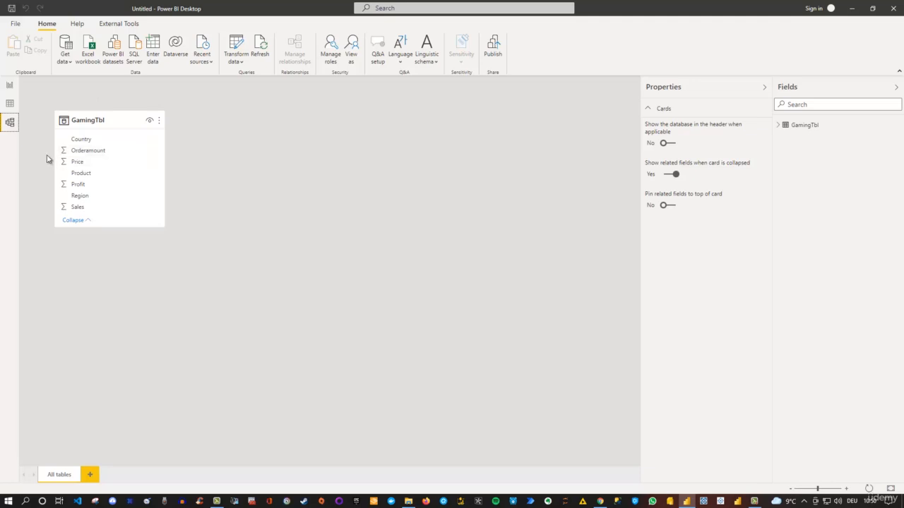
click(10, 104)
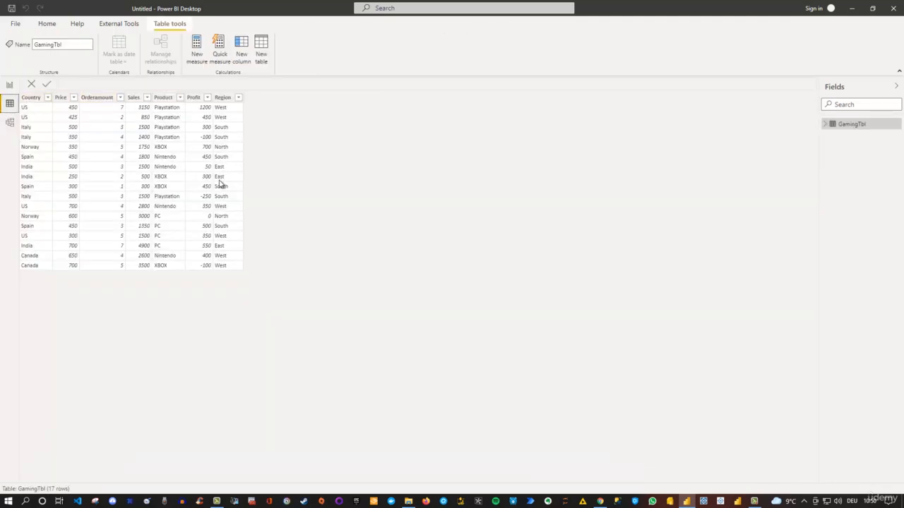
click(10, 85)
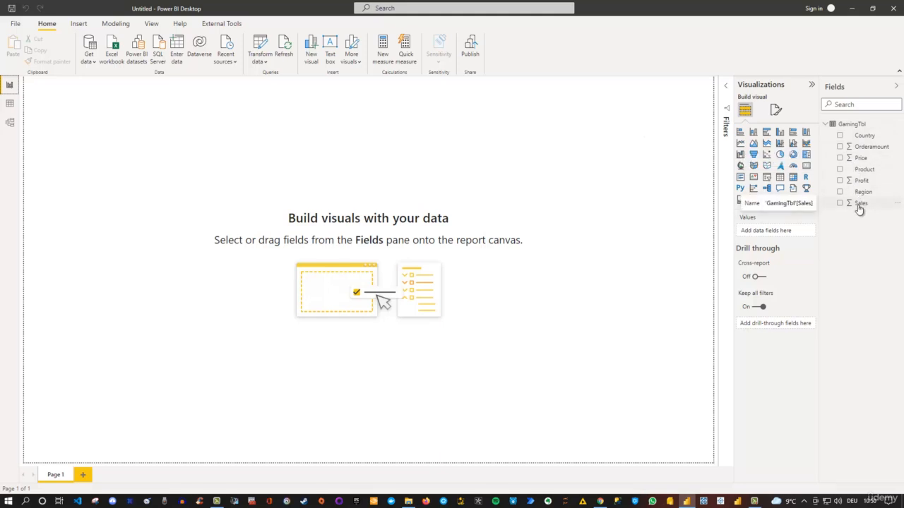
Create two separate clustered column charts on Page 1, one for Sales and one for Profit
click(839, 204)
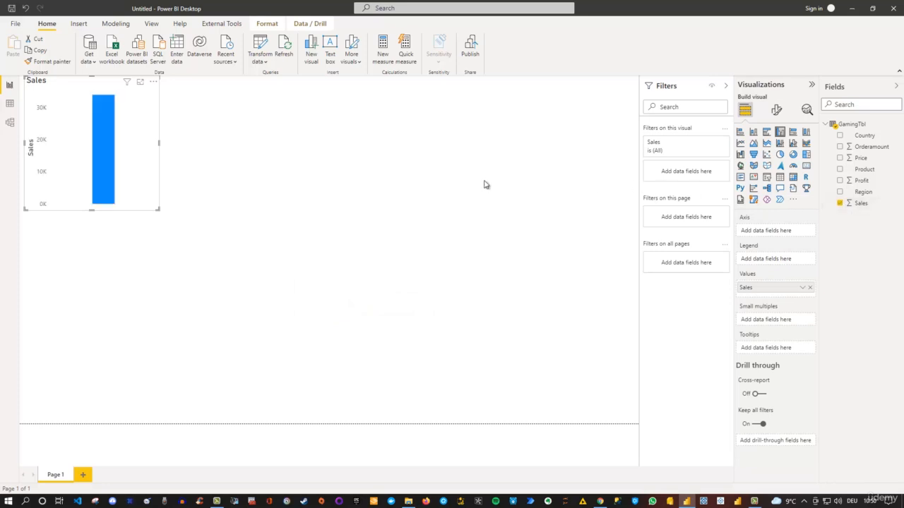
mouse_move(113, 129)
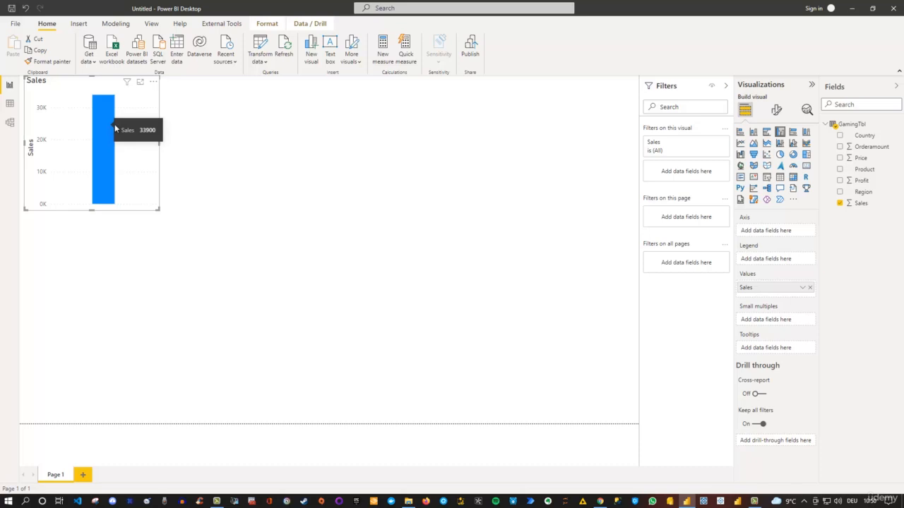
click(438, 205)
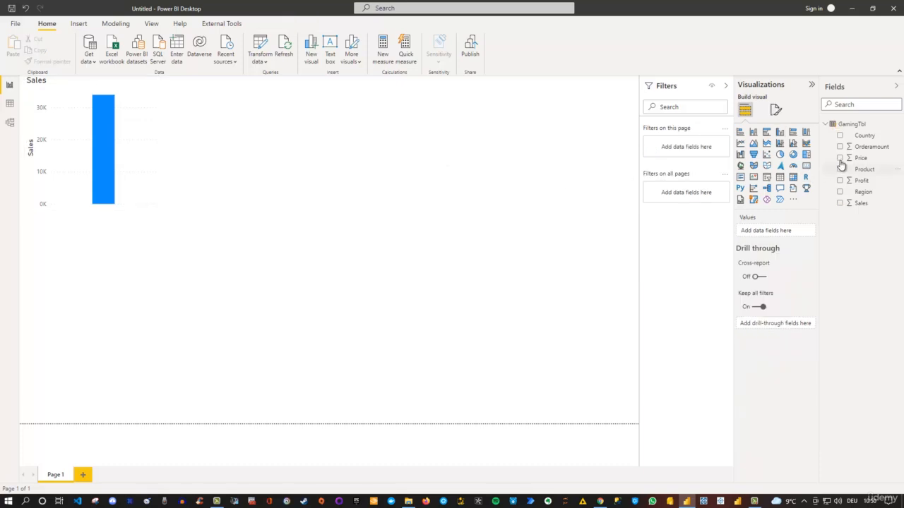
click(840, 182)
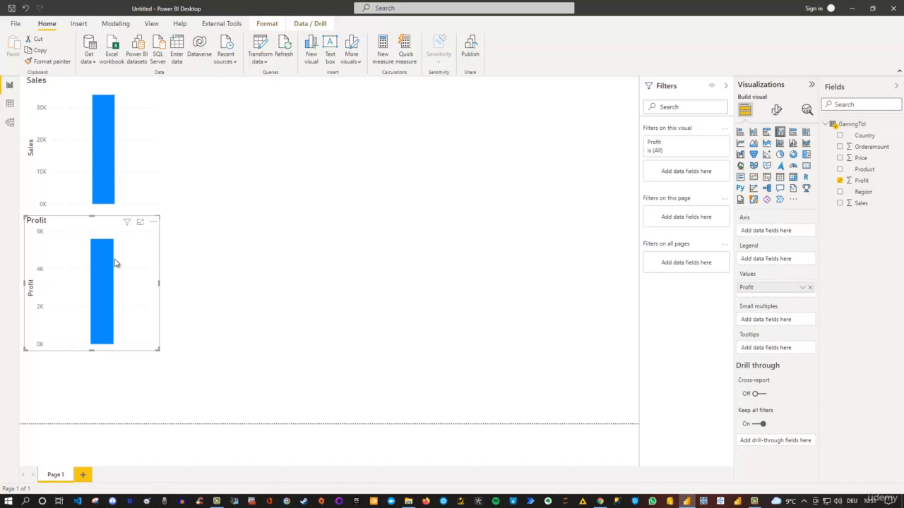
click(230, 175)
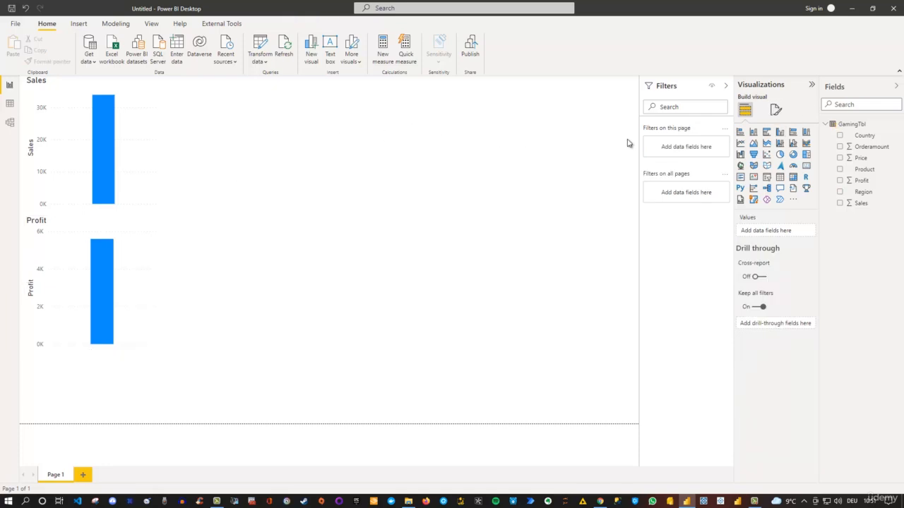
Add an enlarged donut chart of Sales in the open area beside the two column charts
click(794, 154)
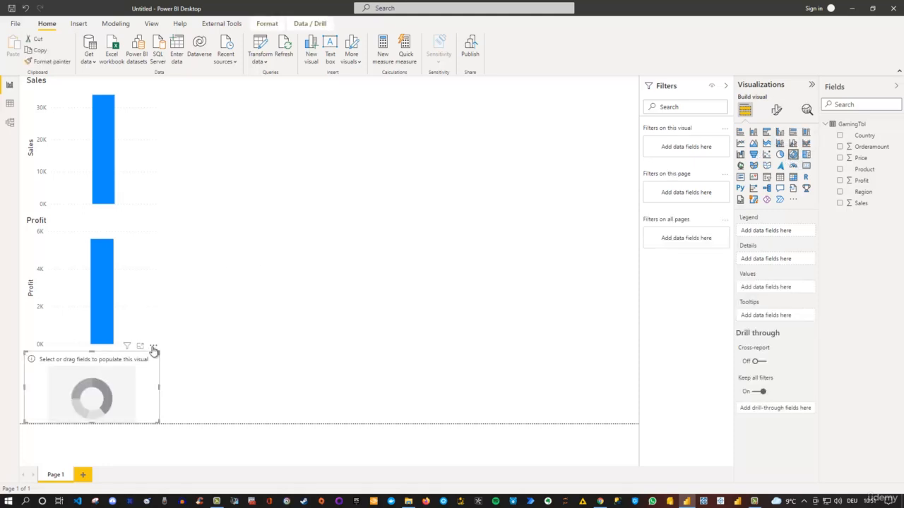
drag(154, 351, 456, 134)
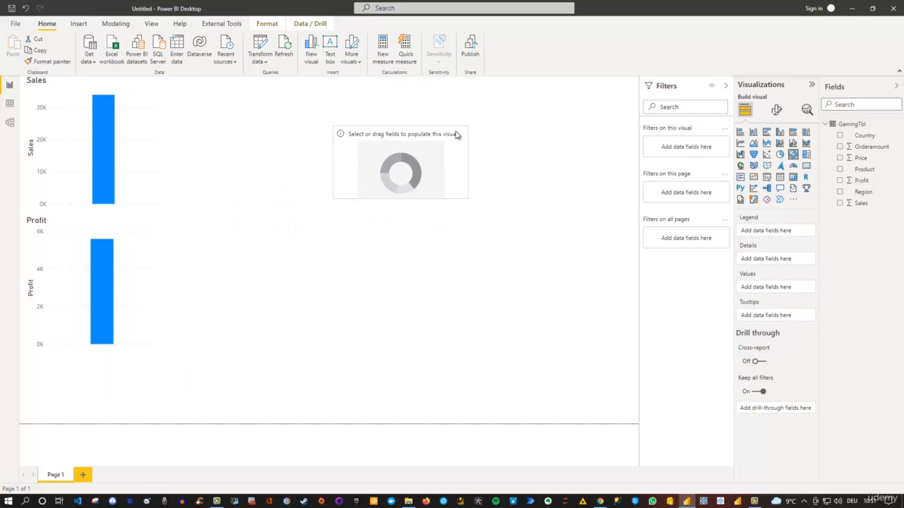
drag(467, 198, 505, 275)
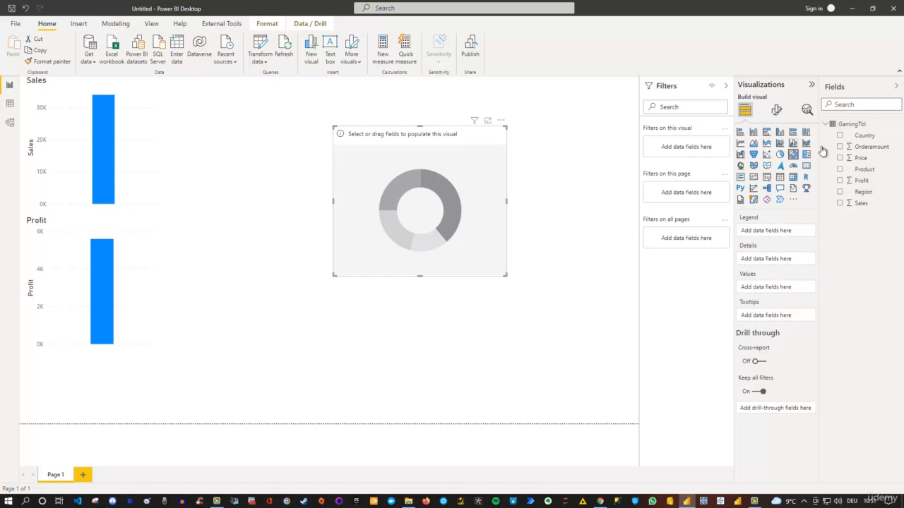
click(840, 203)
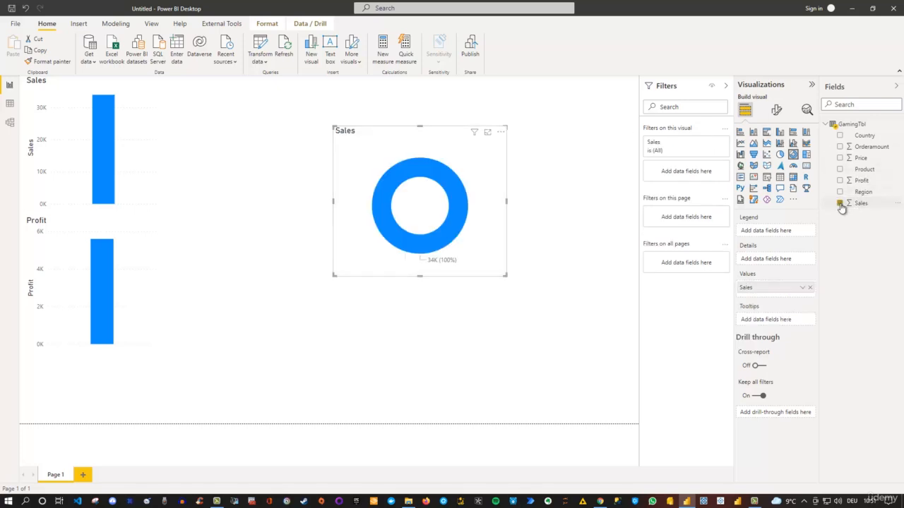
mouse_move(433, 178)
Convert the Sales column chart to a donut chart, make it slightly wider and shorter, and shift it away from the page corner
mouse_move(95, 163)
click(71, 128)
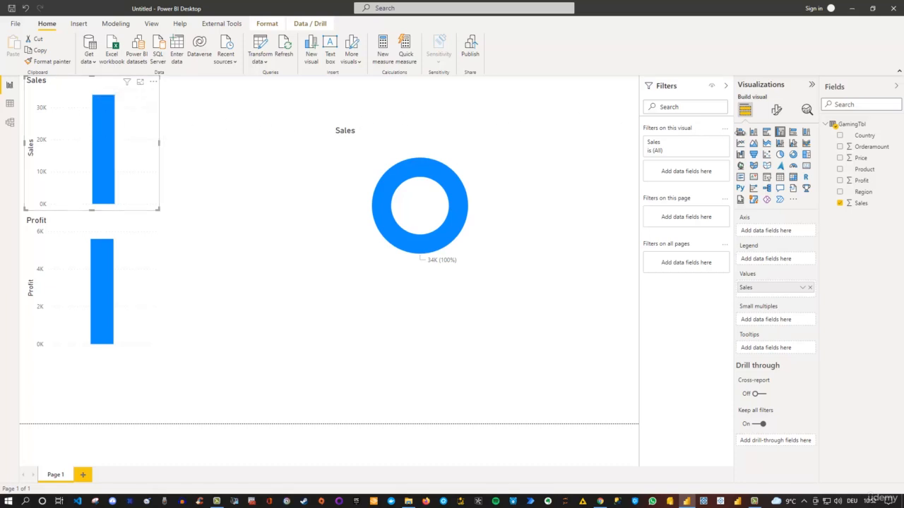
click(793, 155)
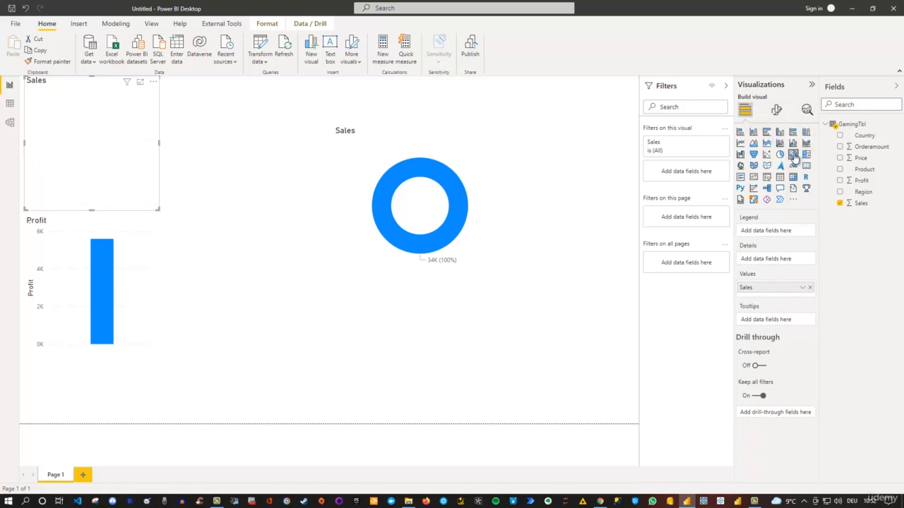
mouse_move(123, 167)
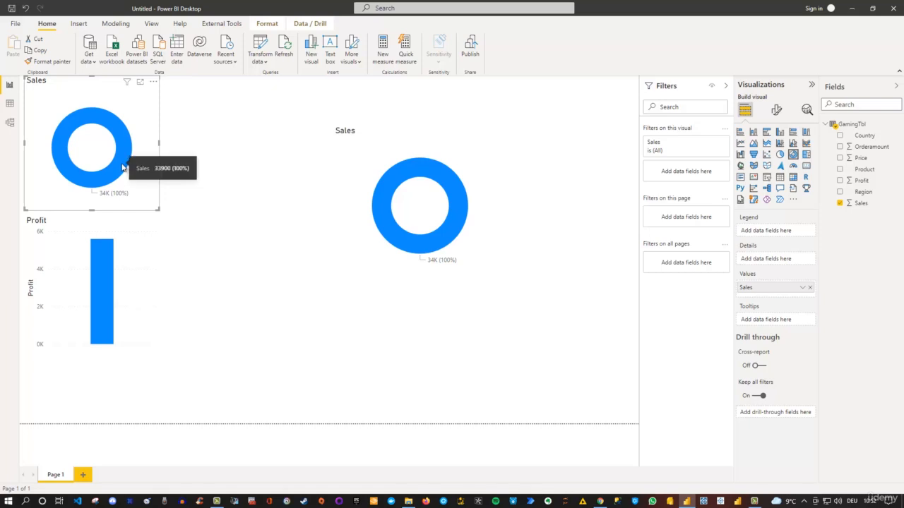
drag(159, 209, 174, 194)
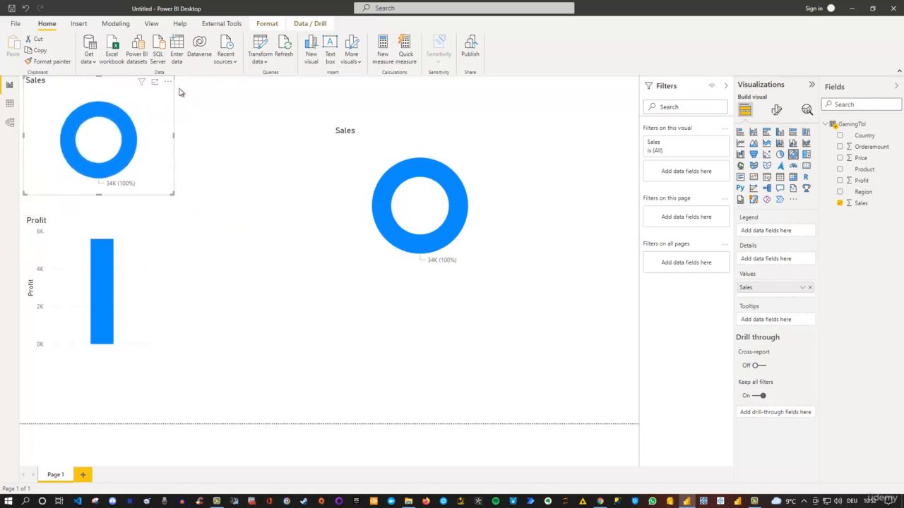
mouse_move(176, 91)
mouse_down()
mouse_move(248, 127)
mouse_move(174, 85)
mouse_up()
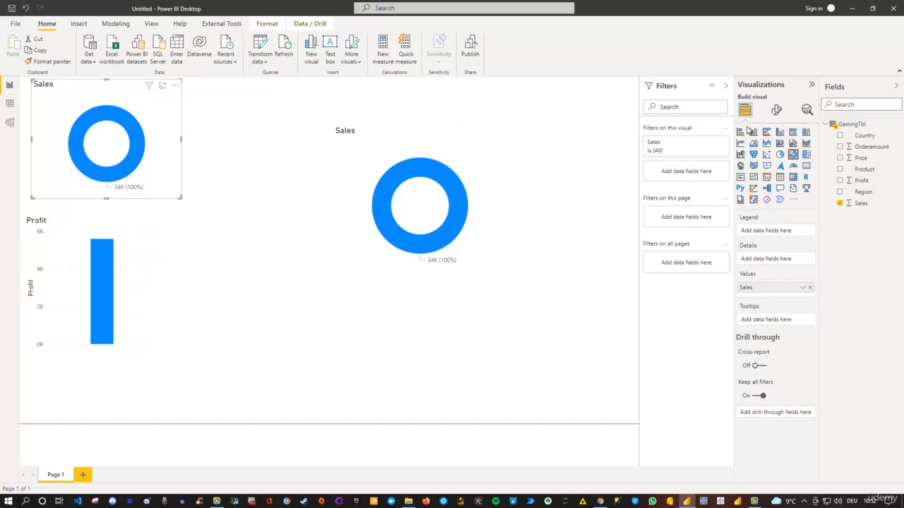
Try the Sales visual above the Profit chart as a treemap, and turn it into a smaller card
click(807, 154)
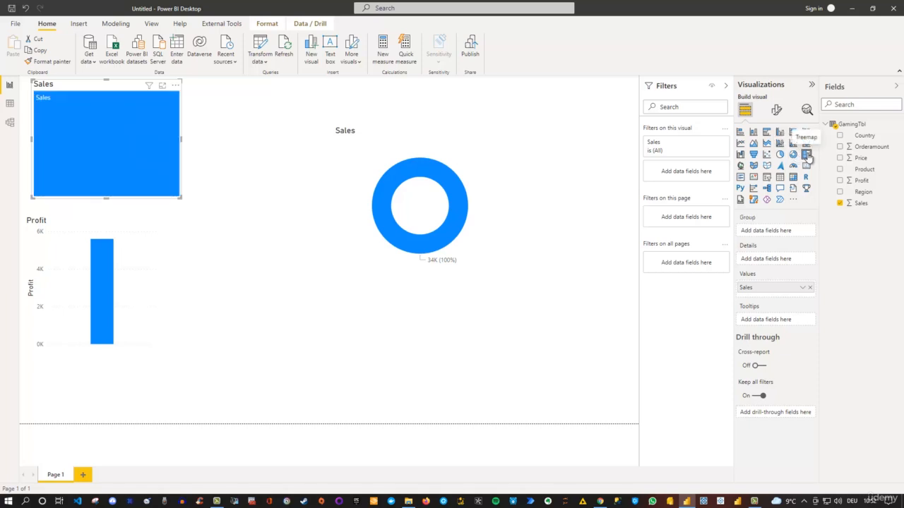
mouse_move(152, 120)
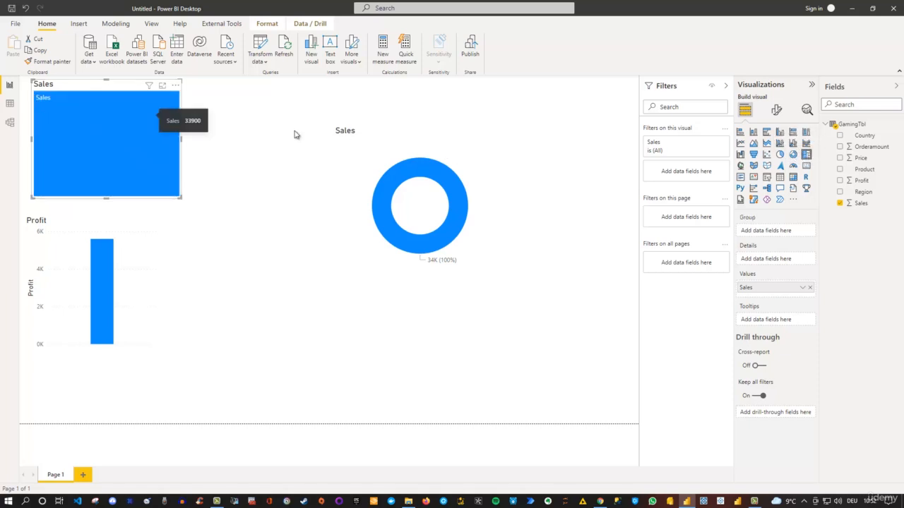
click(806, 166)
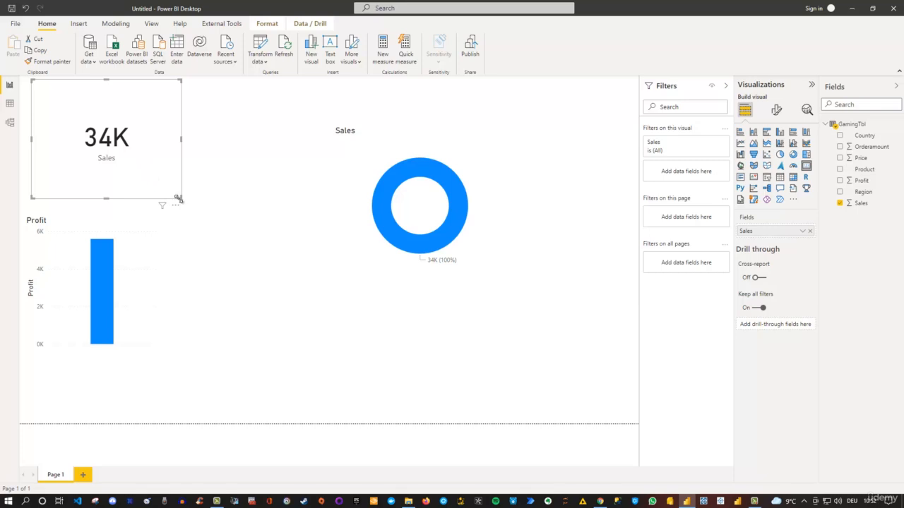
drag(175, 190, 141, 157)
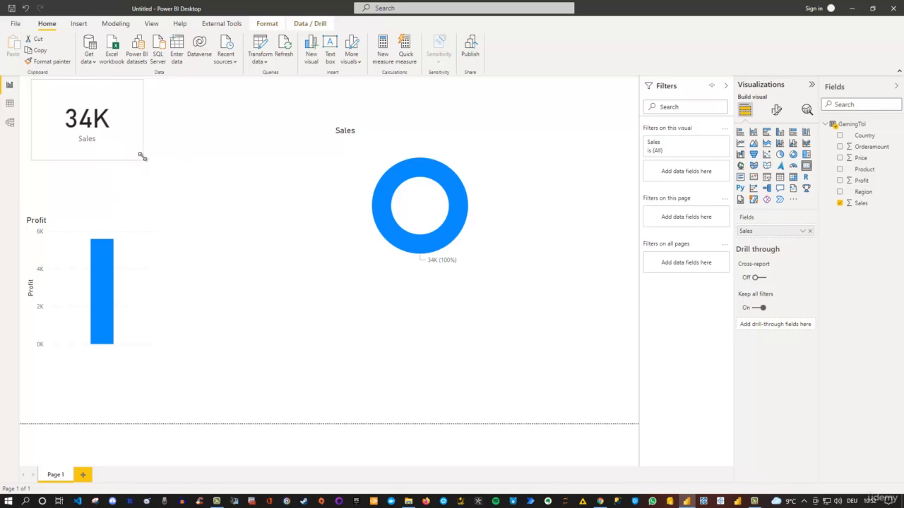
click(270, 188)
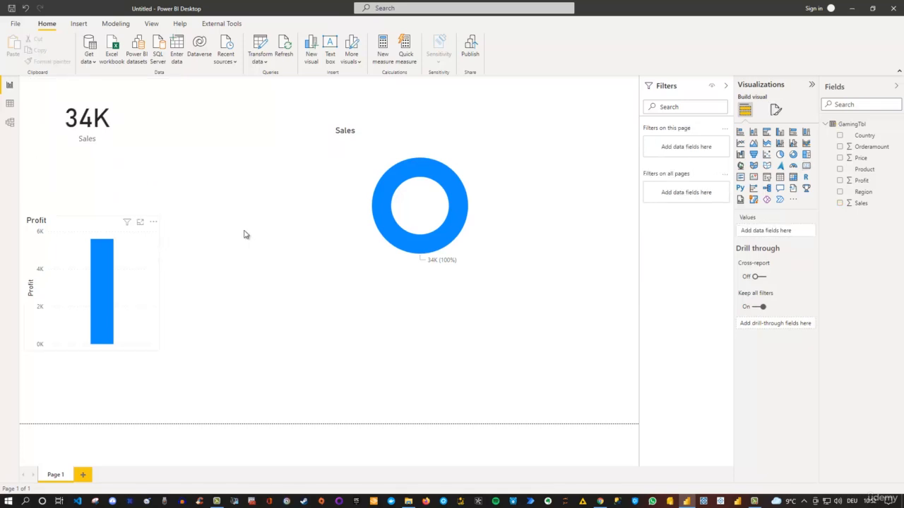
Remove the Sales field from the donut chart and add it back as its value, twice
click(446, 147)
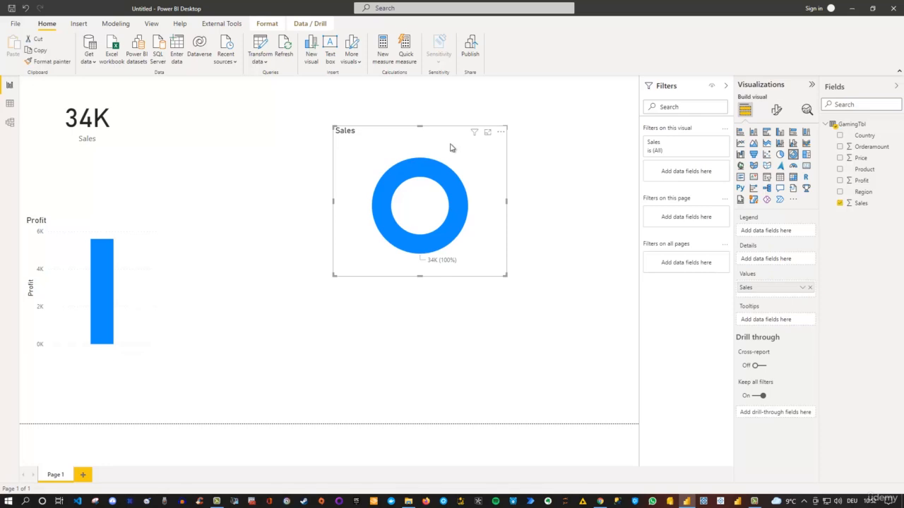
click(809, 288)
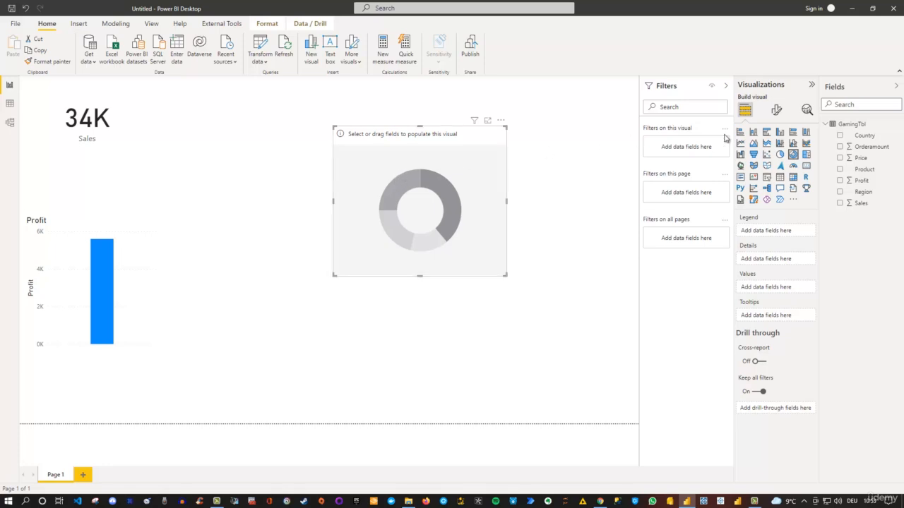
click(840, 205)
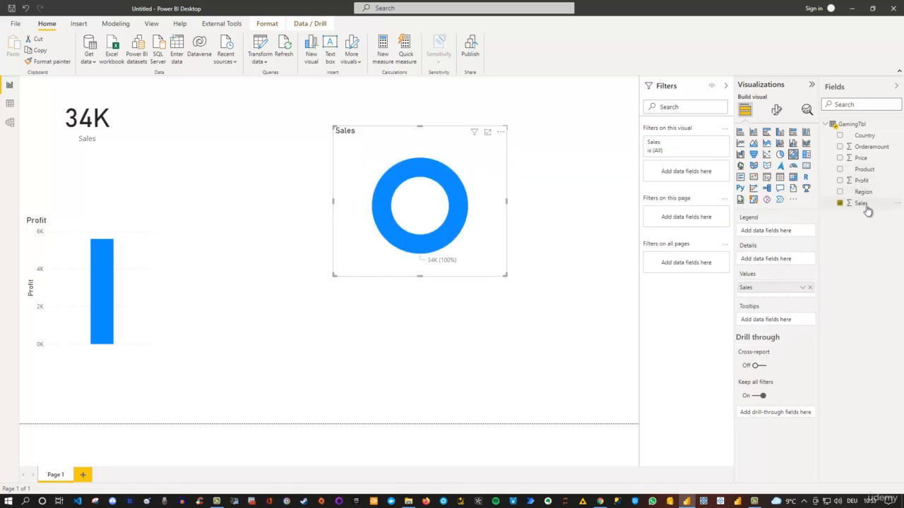
click(810, 288)
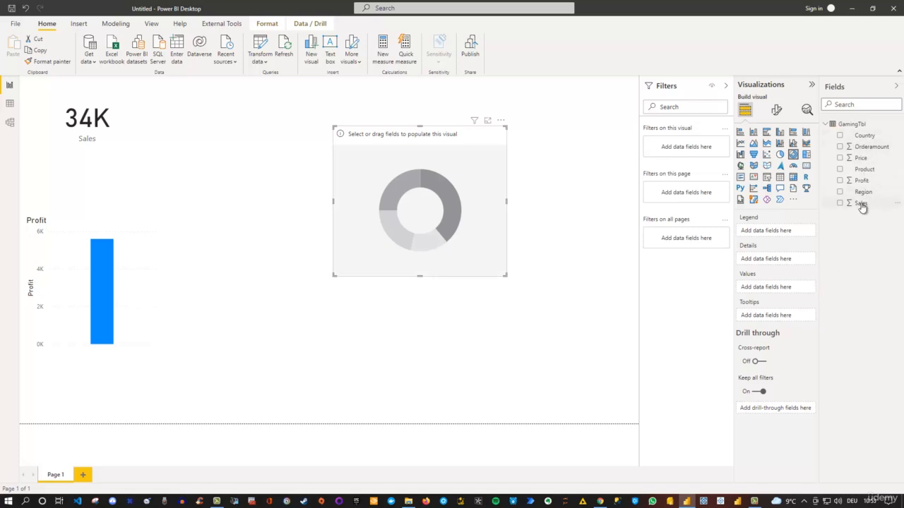
drag(862, 205, 770, 292)
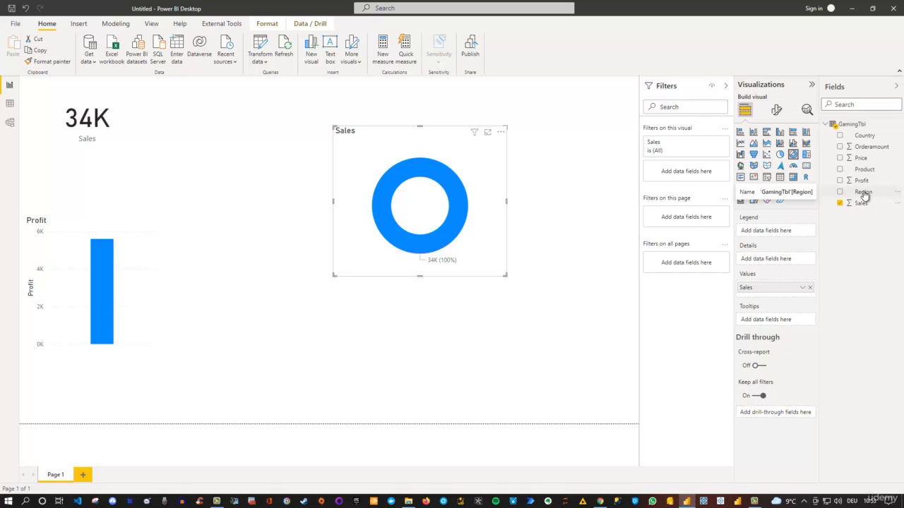
Split the Sales donut chart by Region using the legend, and enlarge the visual
drag(864, 196, 781, 231)
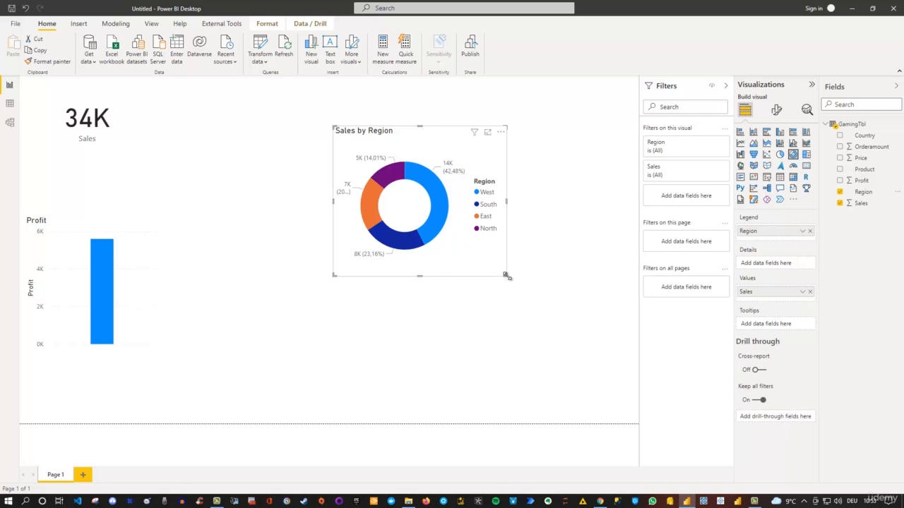
drag(506, 276, 590, 325)
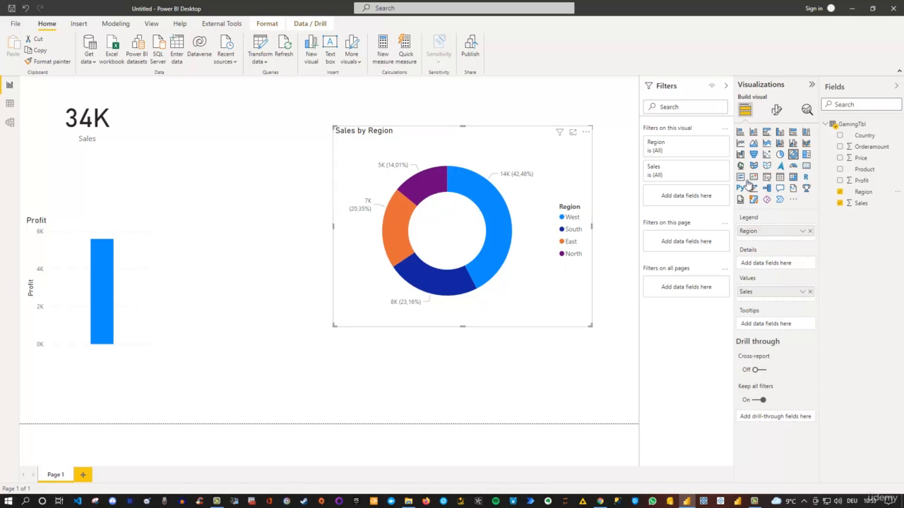
Try the Sales by Region donut as a treemap, and turn it into a clustered column chart
click(806, 155)
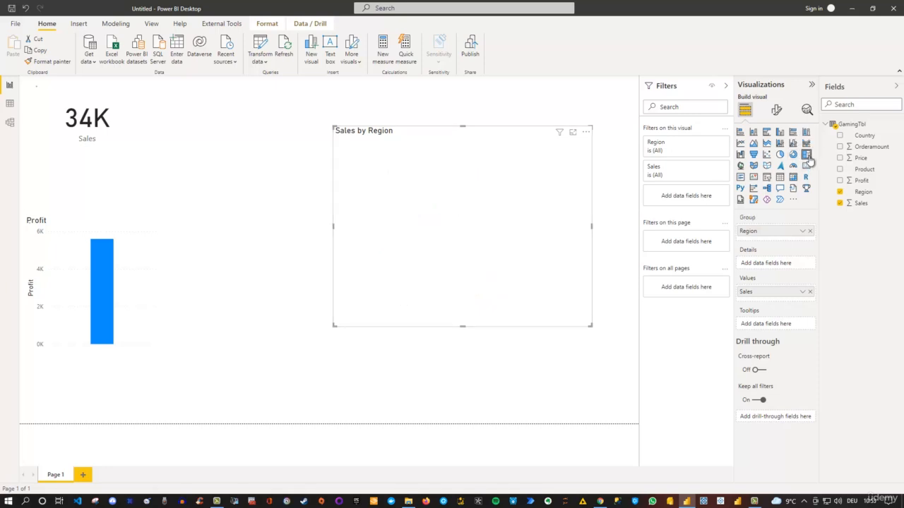
mouse_move(387, 202)
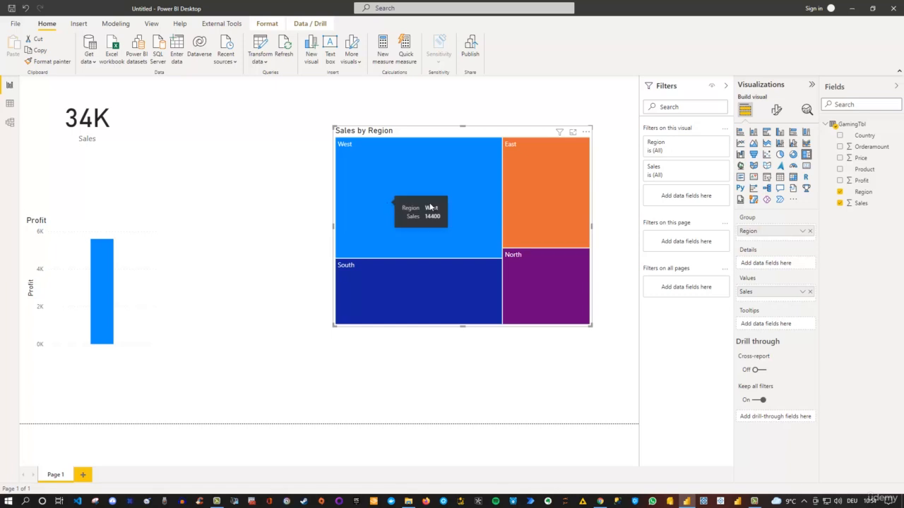
click(781, 133)
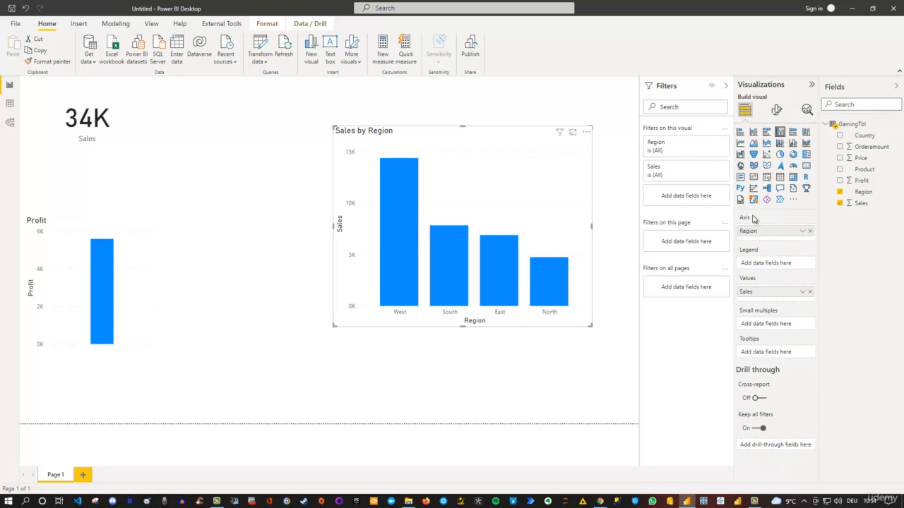
Try Region as the legend of the Sales by Region column chart, and return it to the axis
drag(773, 232, 761, 262)
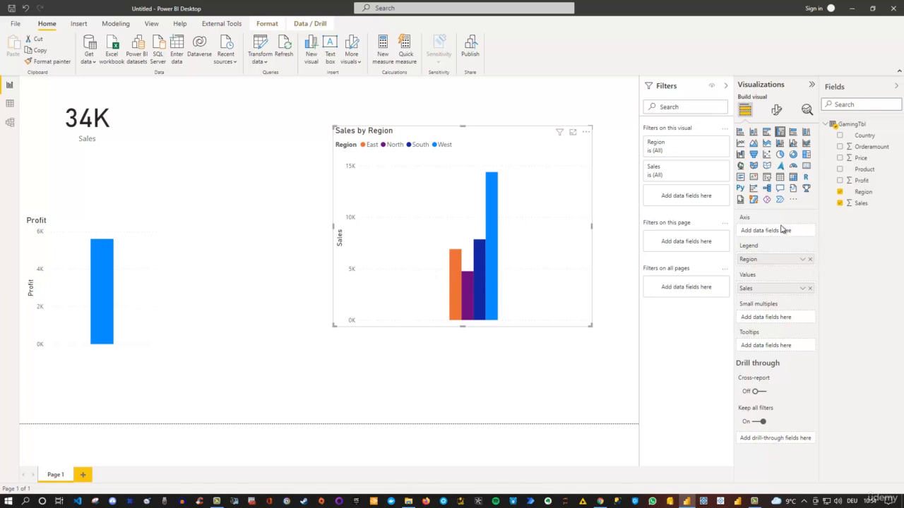
drag(772, 261, 774, 233)
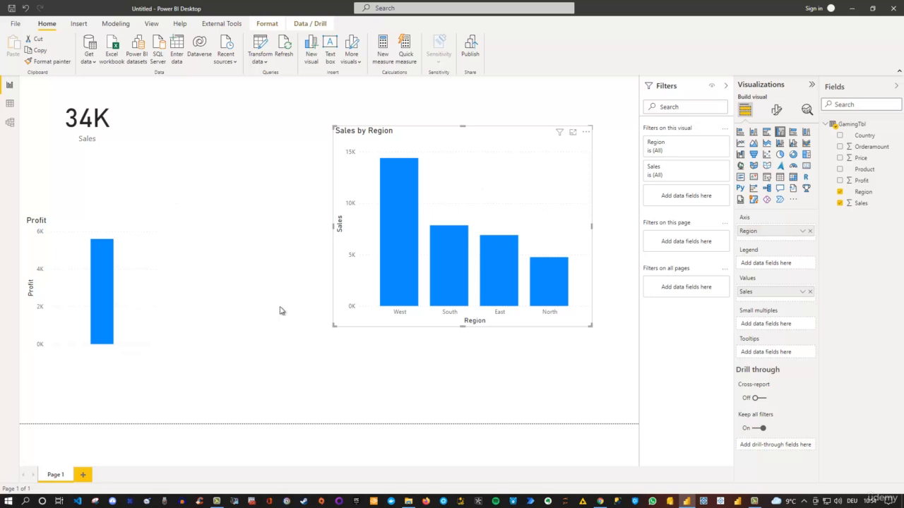
Shrink the Sales by Region column chart and place it in the page's upper corner opposite the Sales card
drag(334, 324, 404, 256)
drag(508, 130, 534, 93)
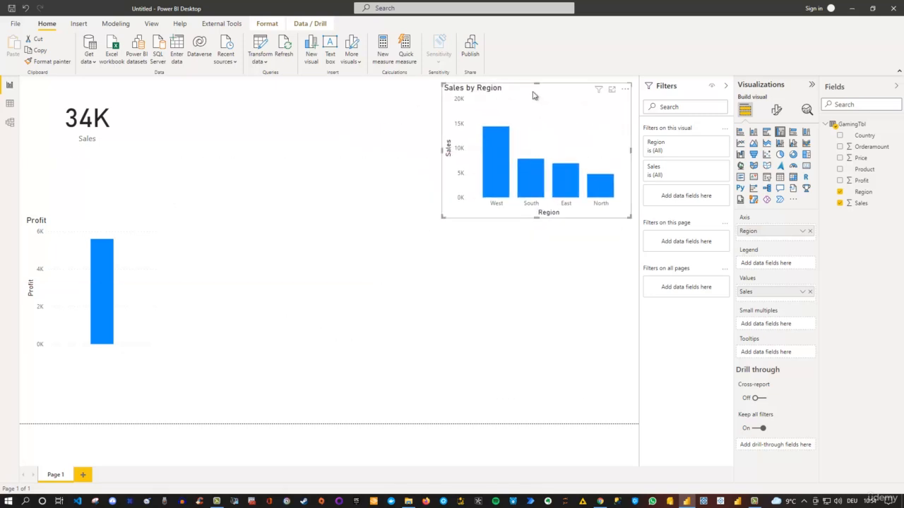
Create a separate table of Region, place it in the open area beside the Profit chart, and make it taller and slightly narrower
click(124, 247)
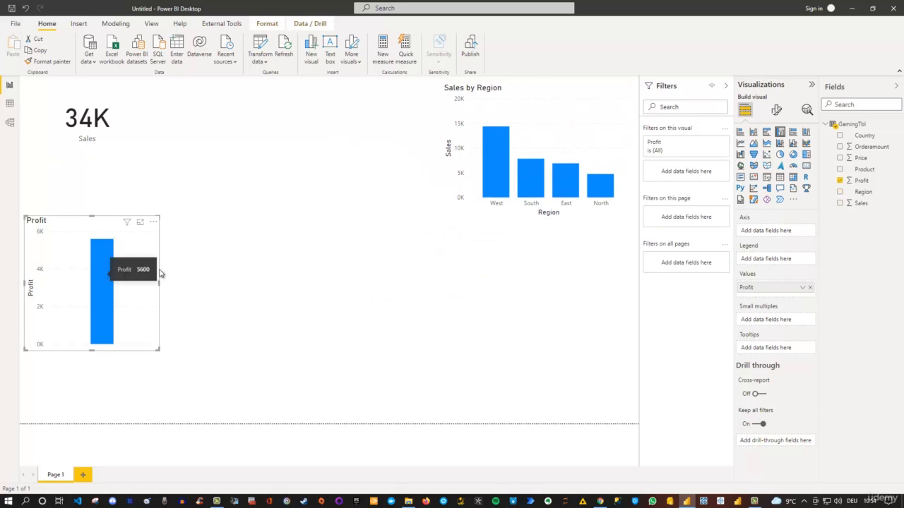
click(297, 286)
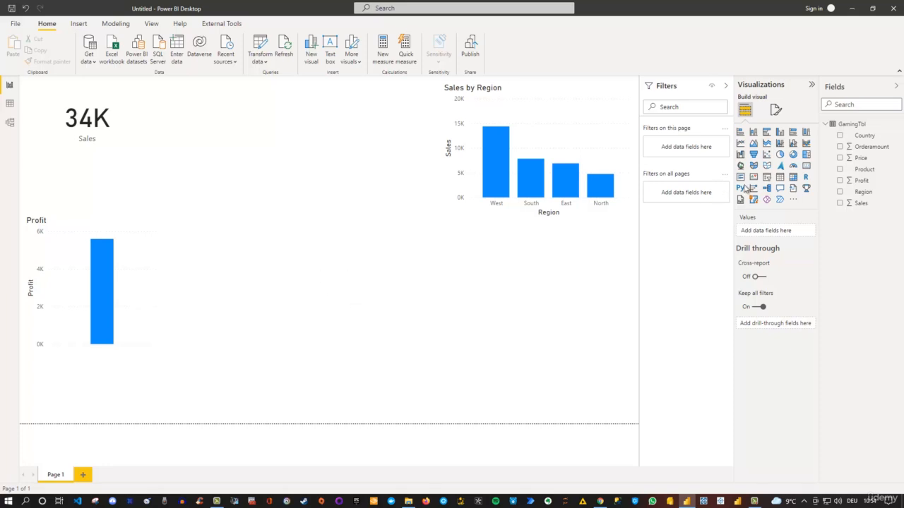
click(840, 194)
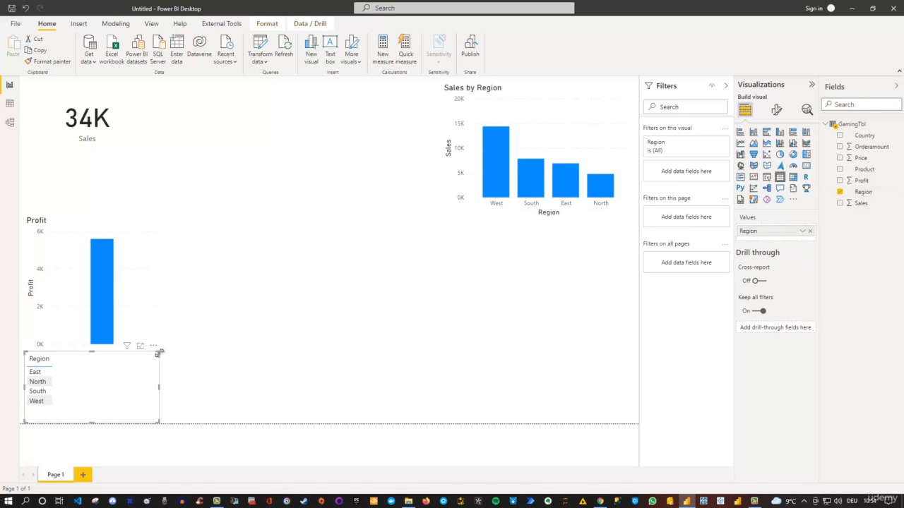
drag(153, 353, 408, 230)
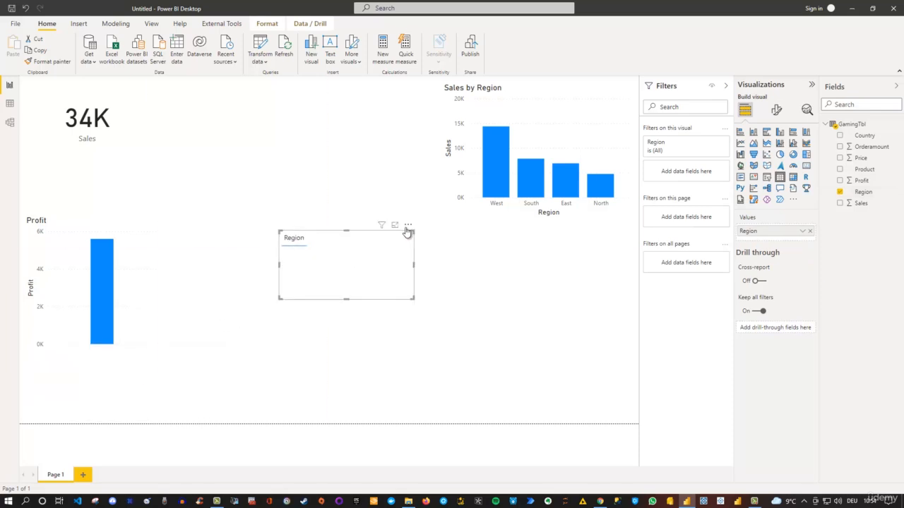
drag(412, 302, 398, 346)
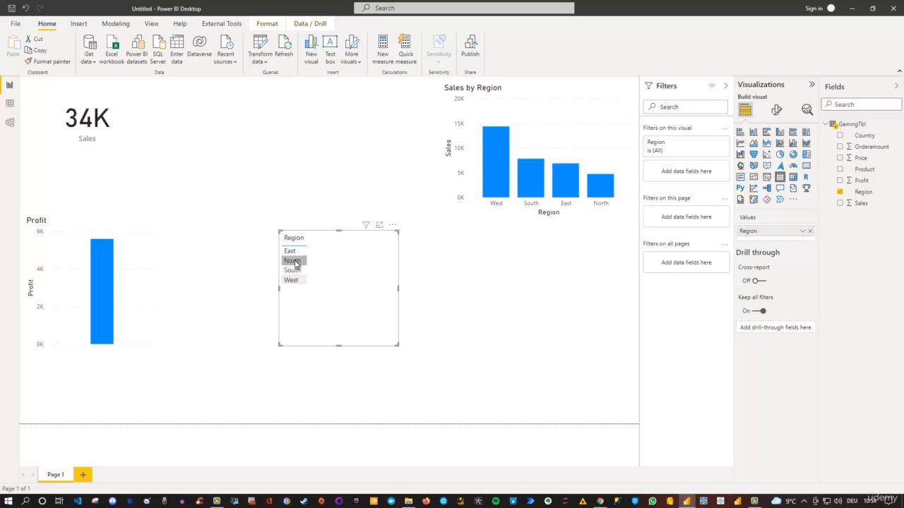
Add Sales and Profit columns to the Region table, and order them with Profit ahead of Sales
mouse_move(113, 264)
click(841, 204)
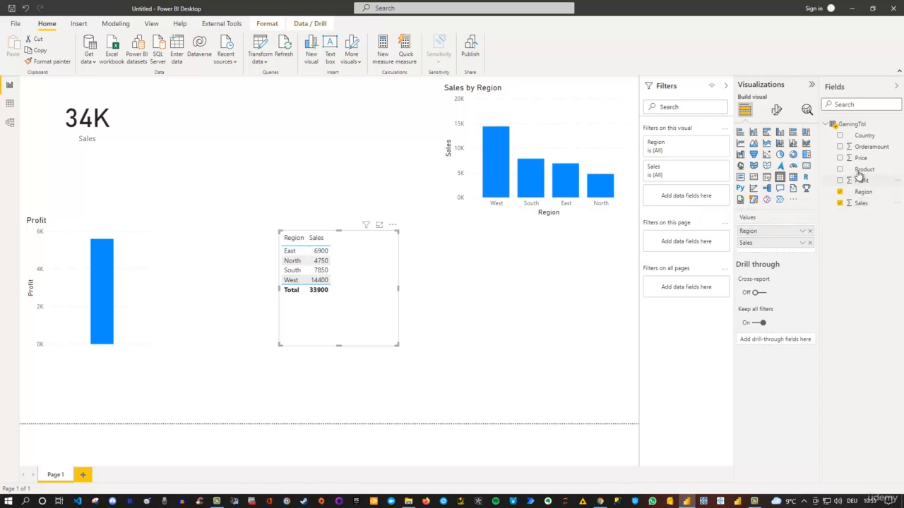
drag(865, 185, 771, 246)
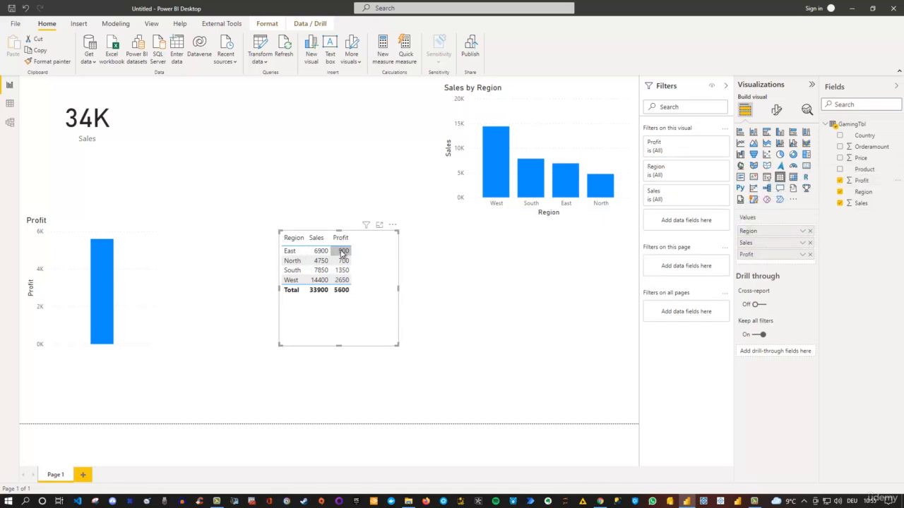
click(348, 261)
click(343, 251)
drag(768, 257, 770, 244)
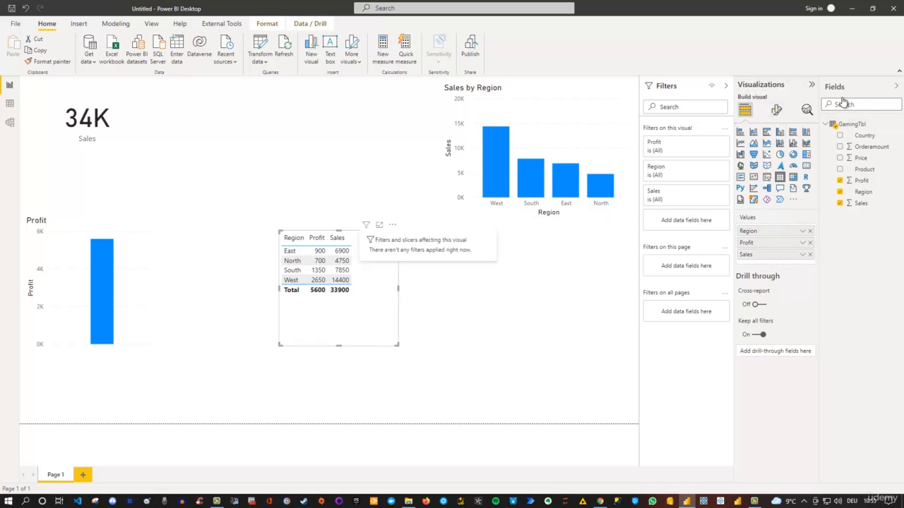
Expand all visual formatting categories of the Region table and examine the available settings
click(776, 111)
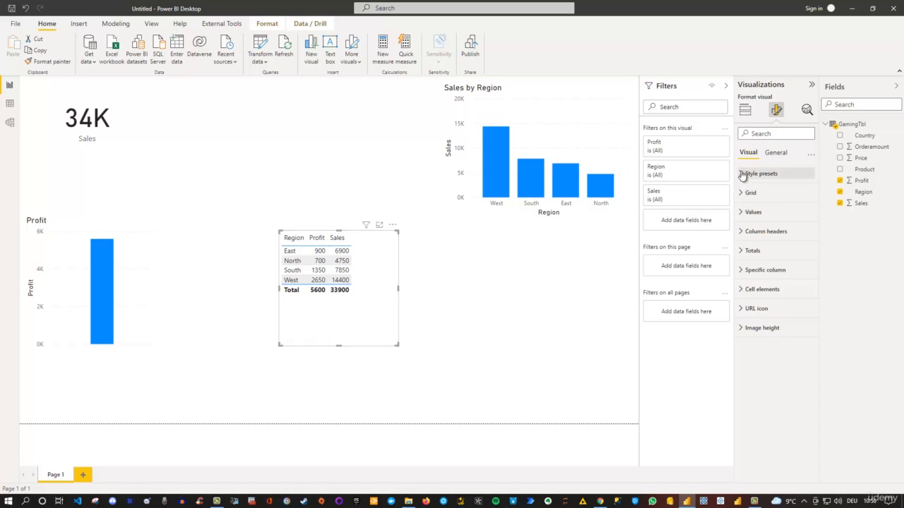
click(810, 157)
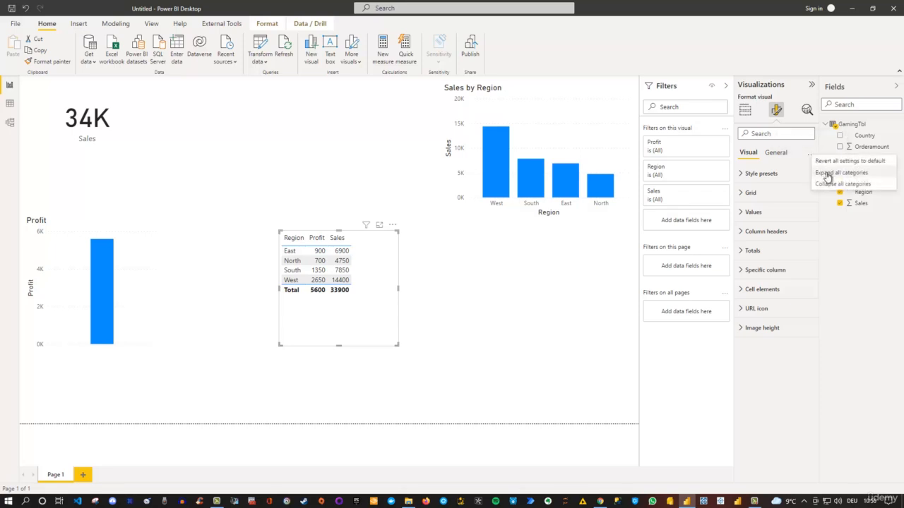
click(827, 176)
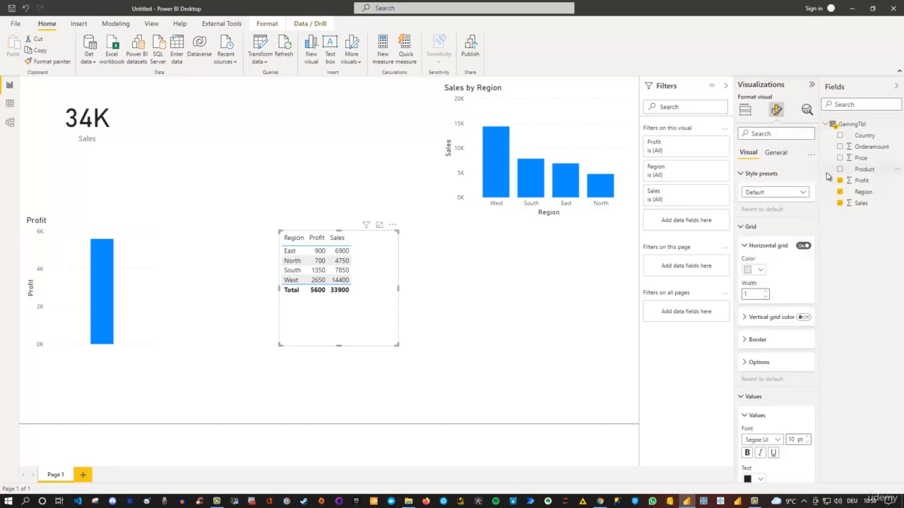
scroll(814, 182, down, 1)
drag(814, 182, 808, 375)
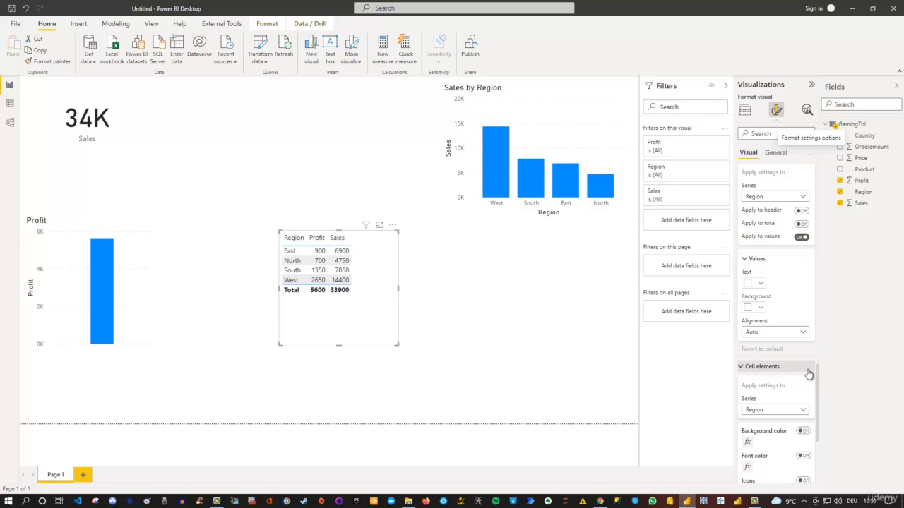
scroll(812, 365, up, 5)
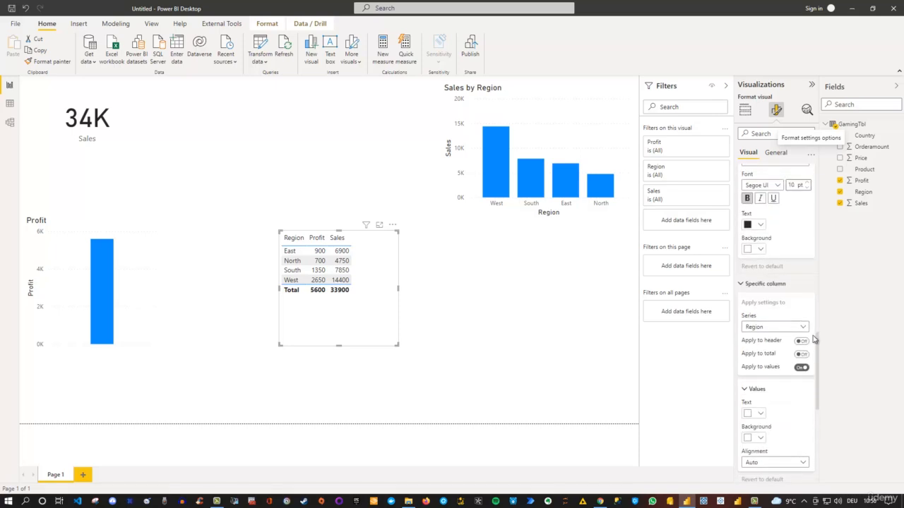
scroll(812, 212, up, 5)
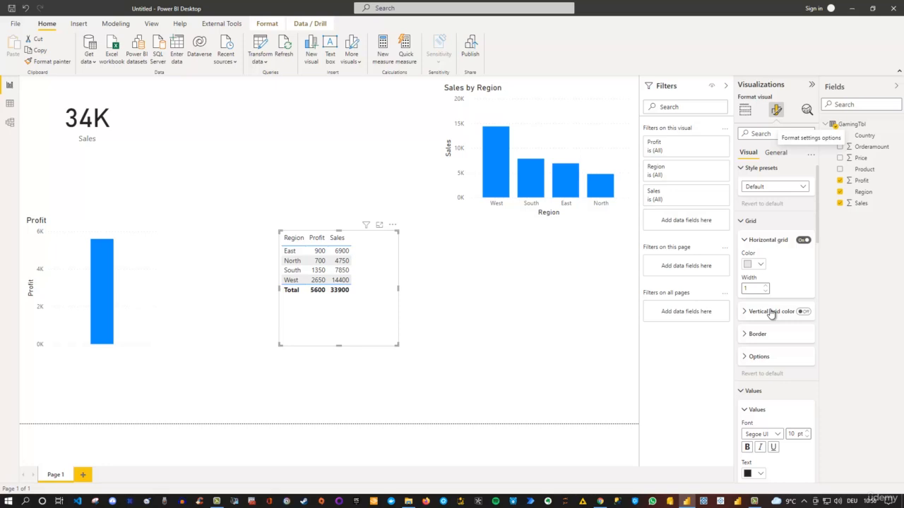
Set the font size of the table's values to 14 pt, and try bold on them before switching it off again
scroll(767, 268, down, 2)
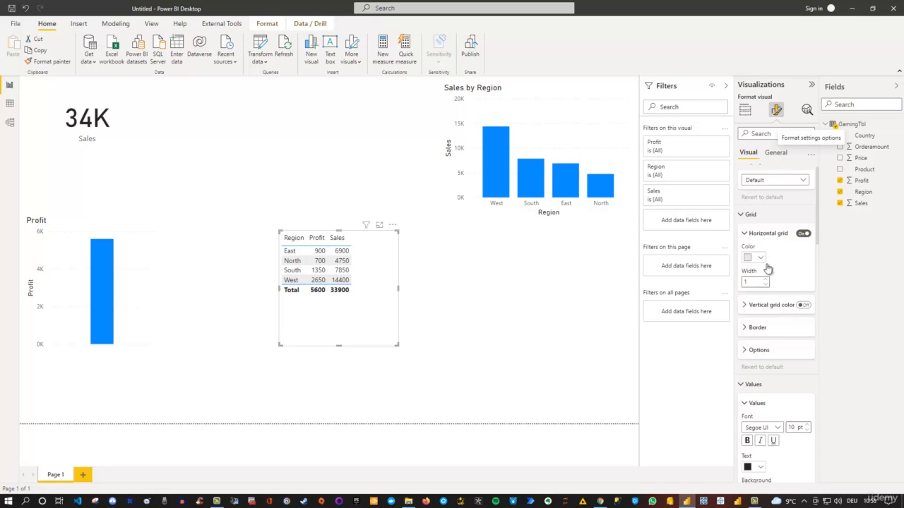
scroll(767, 268, down, 5)
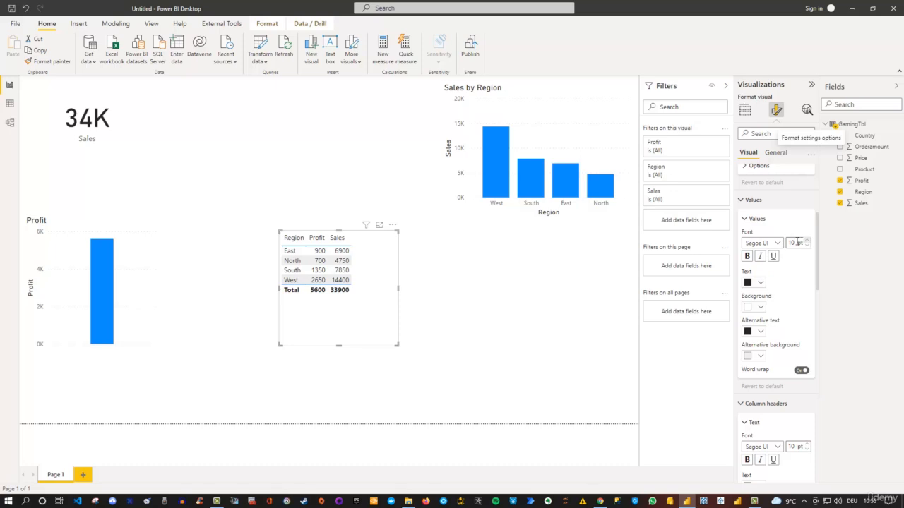
double_click(790, 242)
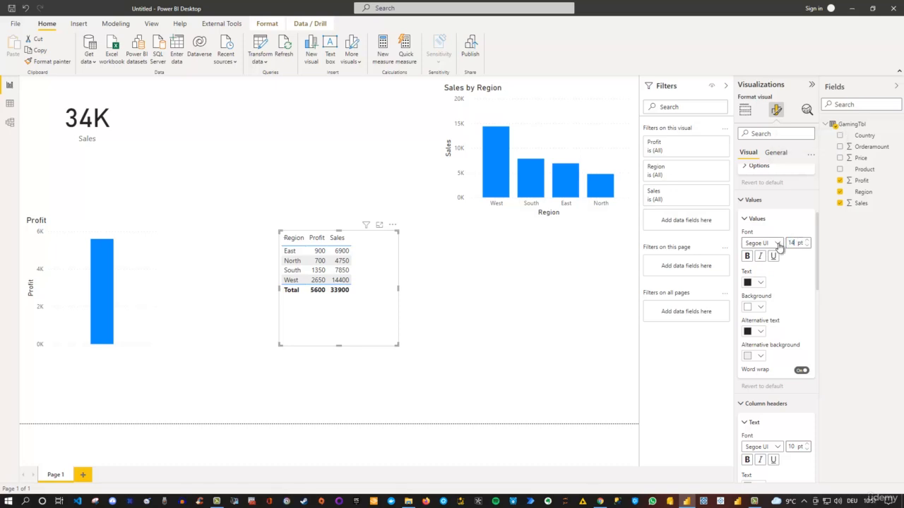
text(14)
key(Return)
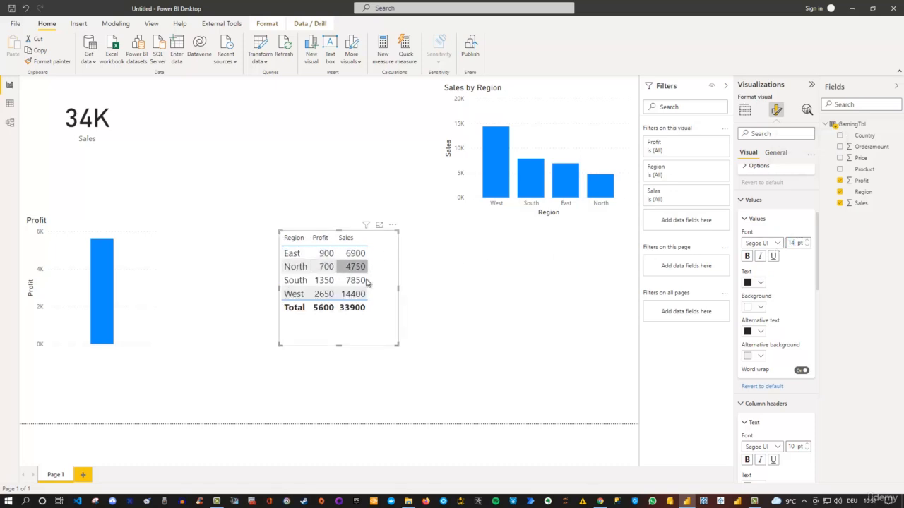
click(747, 257)
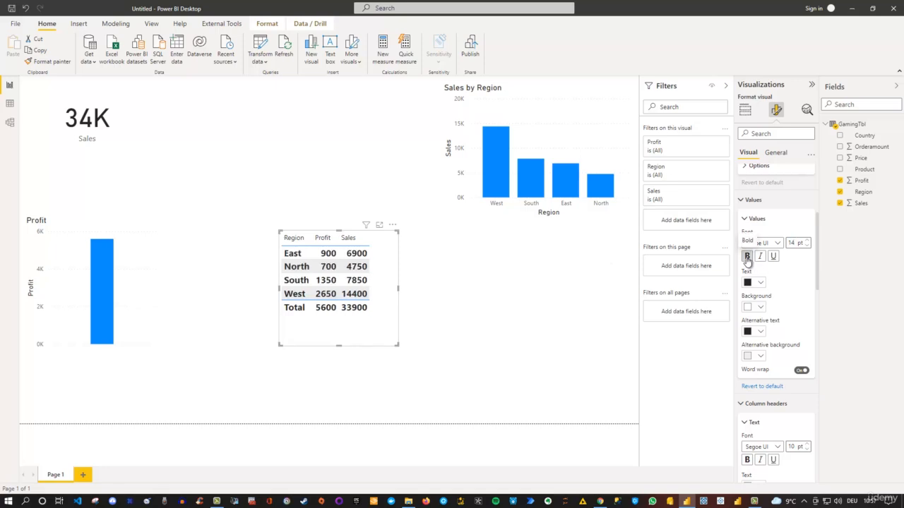
click(747, 257)
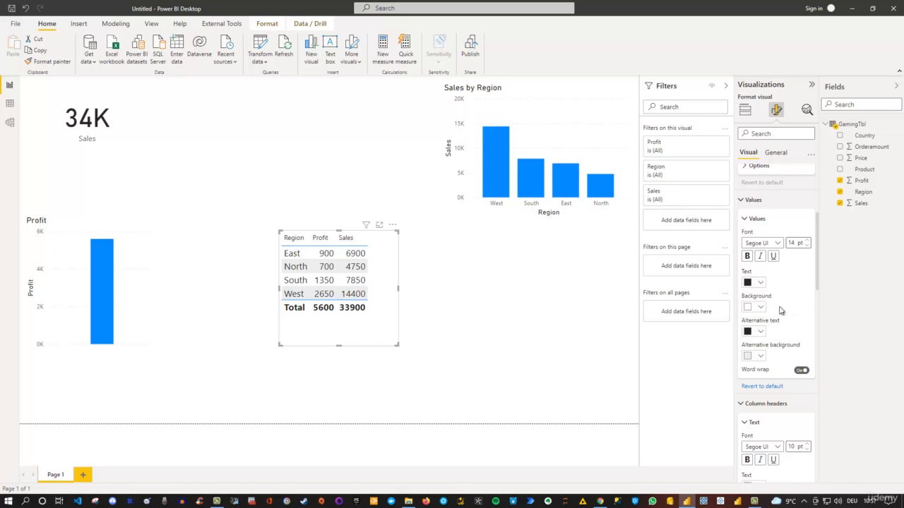
Collapse all visual formatting categories of the Region table
scroll(779, 311, up, 2)
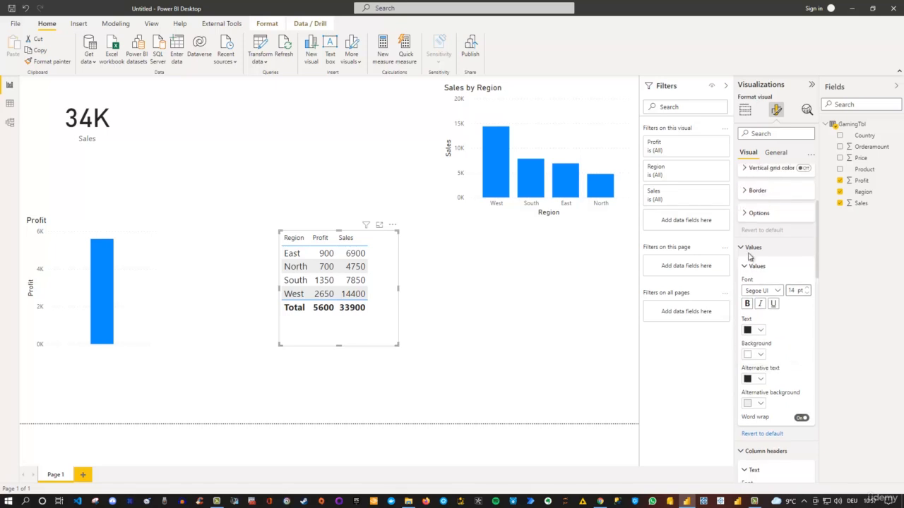
click(748, 248)
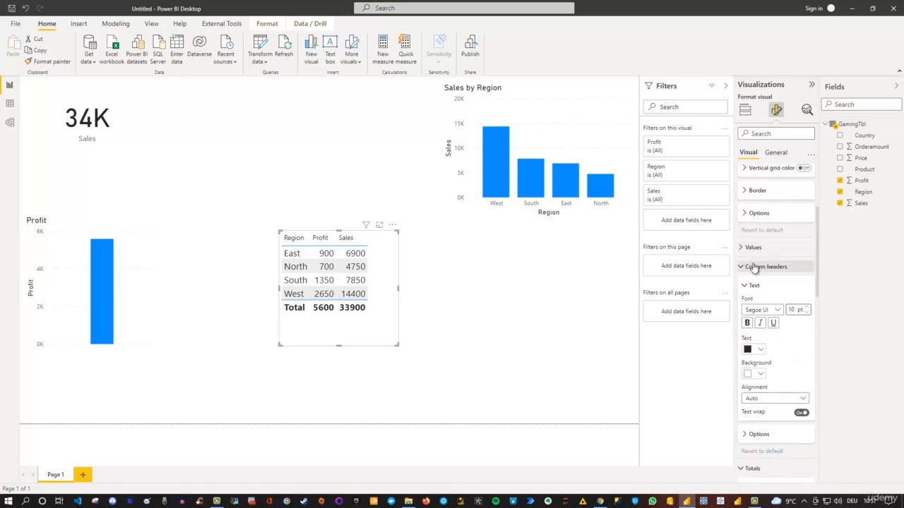
scroll(762, 286, up, 2)
scroll(765, 288, up, 1)
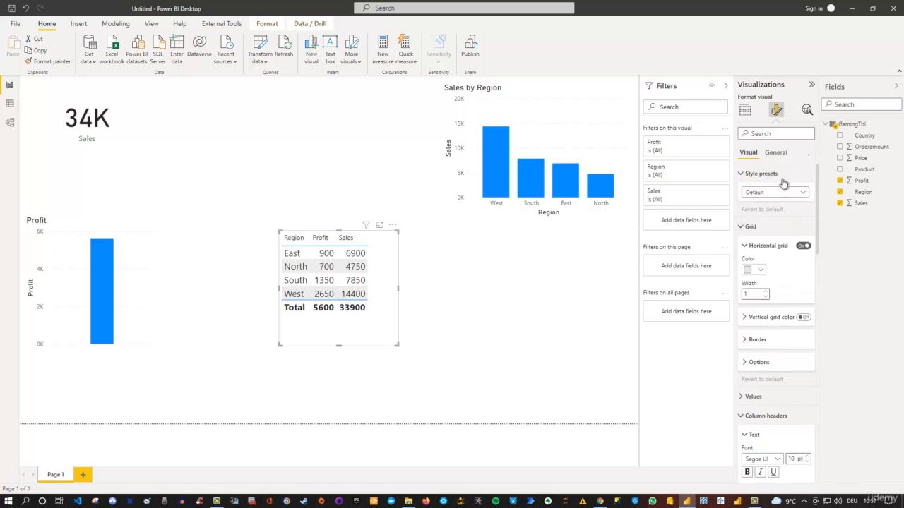
click(812, 154)
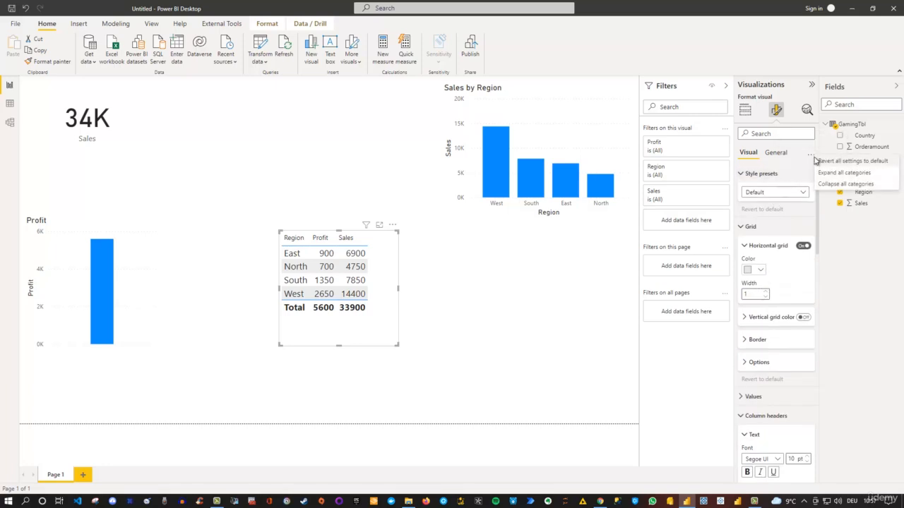
click(826, 184)
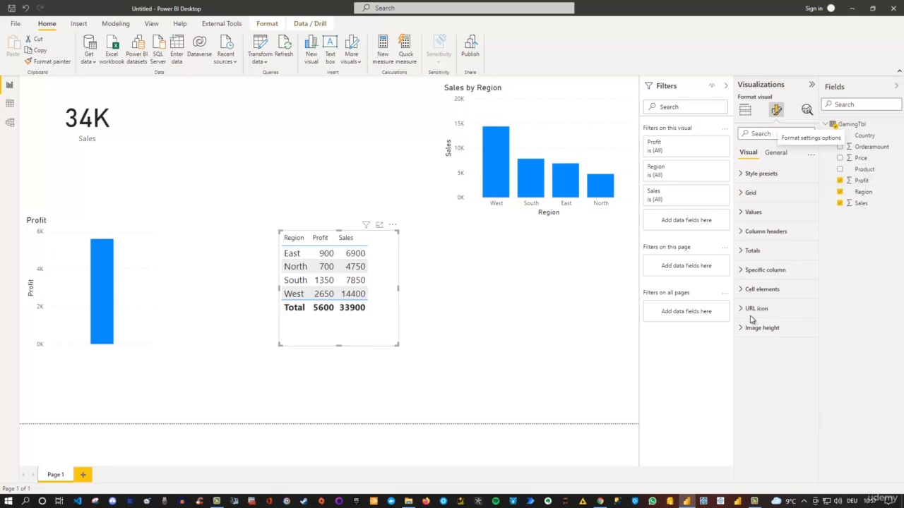
Try the Bold header and Flashy rows style presets on the Region table, and settle on the Minimal preset
click(742, 175)
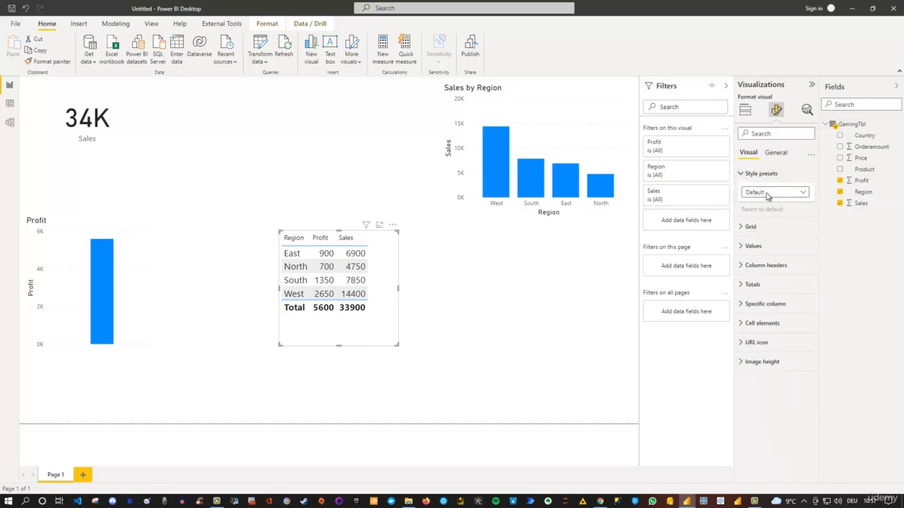
click(767, 194)
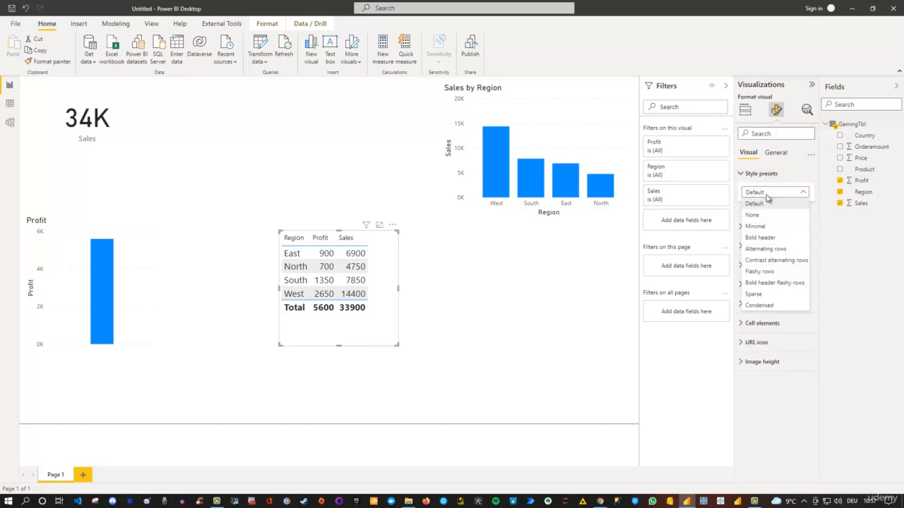
click(774, 239)
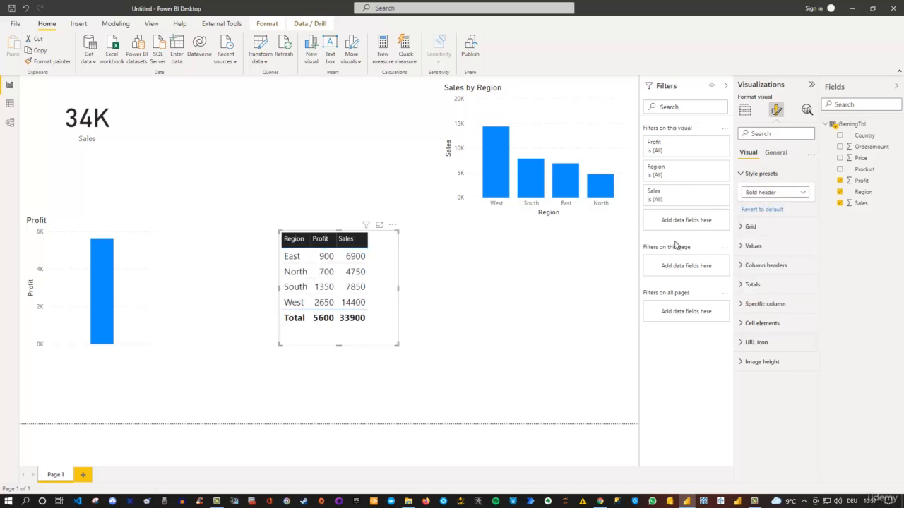
click(795, 197)
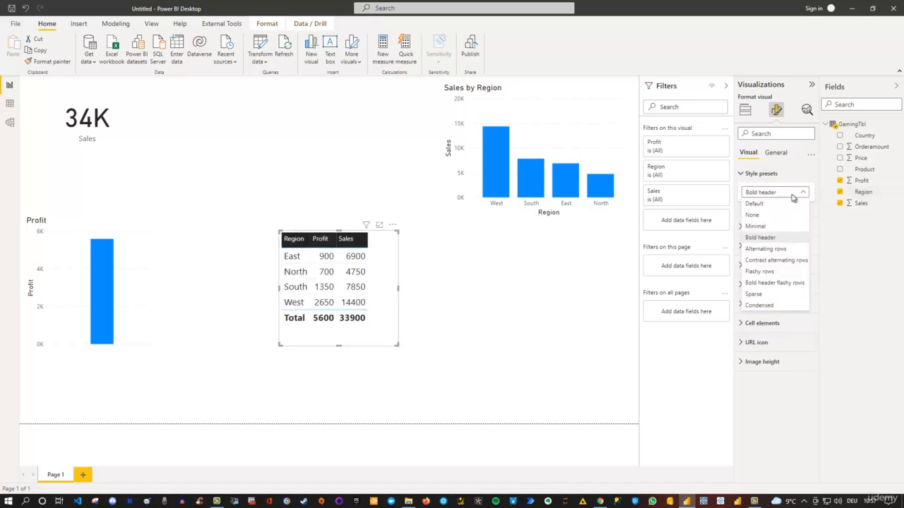
click(776, 272)
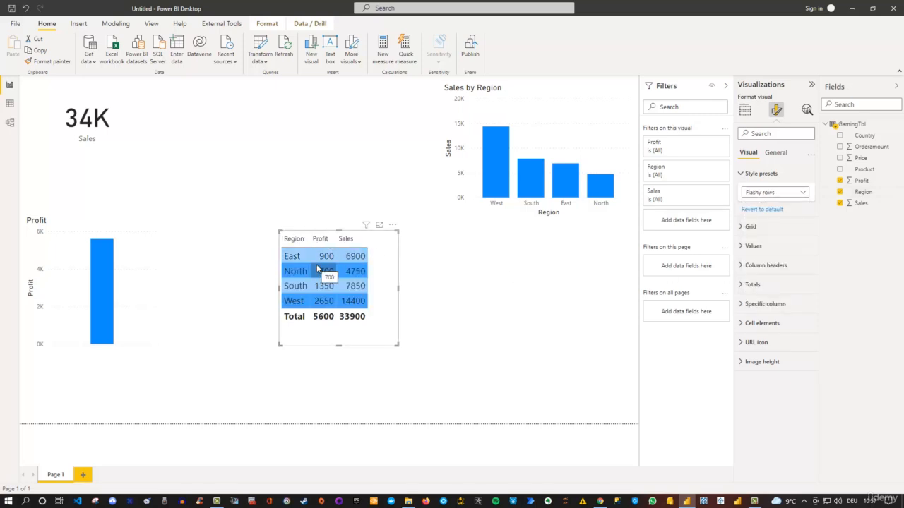
click(773, 193)
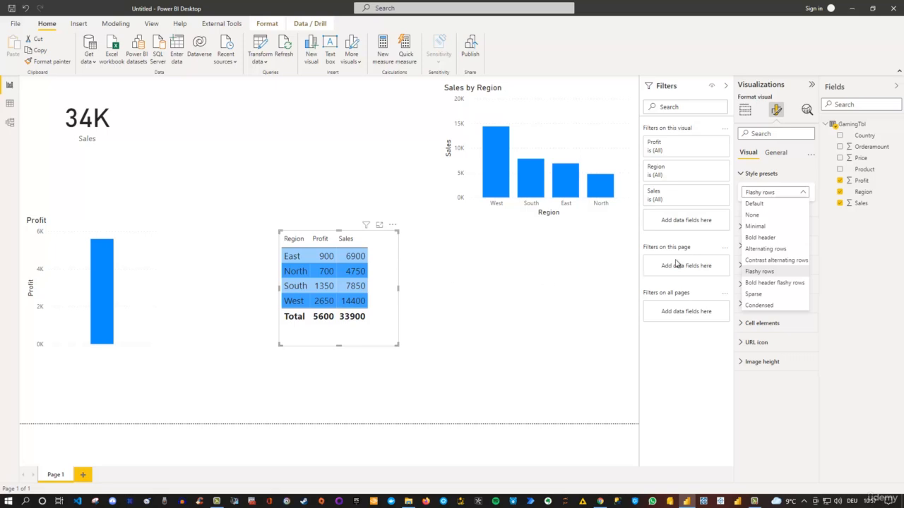
click(759, 227)
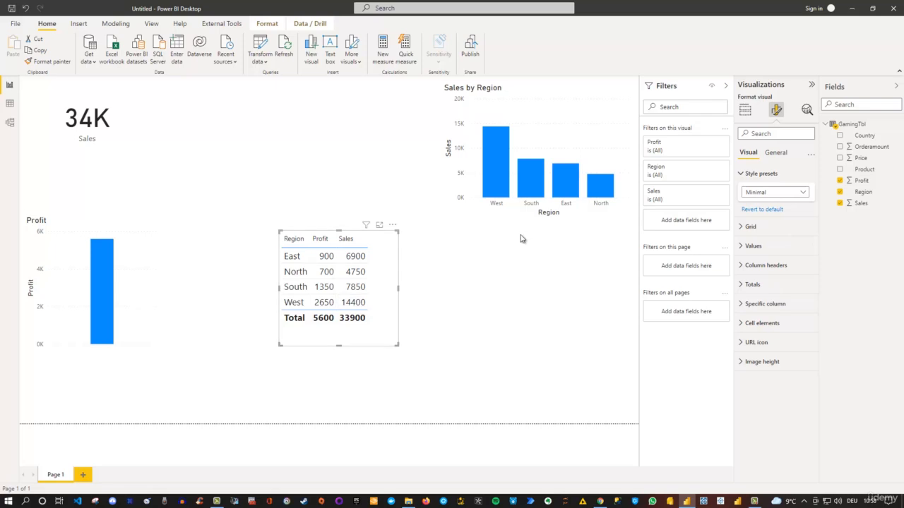
Set the width of the table's horizontal gridlines to 3 and turn on its vertical gridlines
click(747, 226)
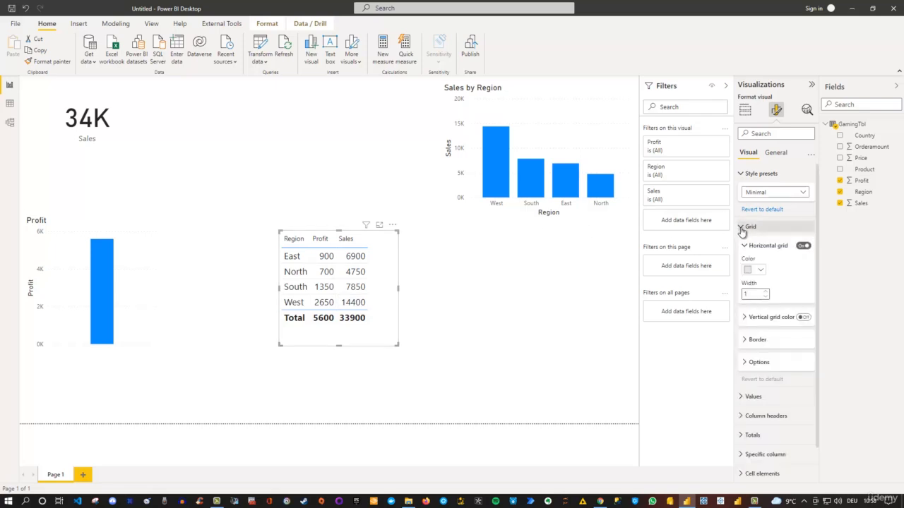
click(766, 291)
click(766, 292)
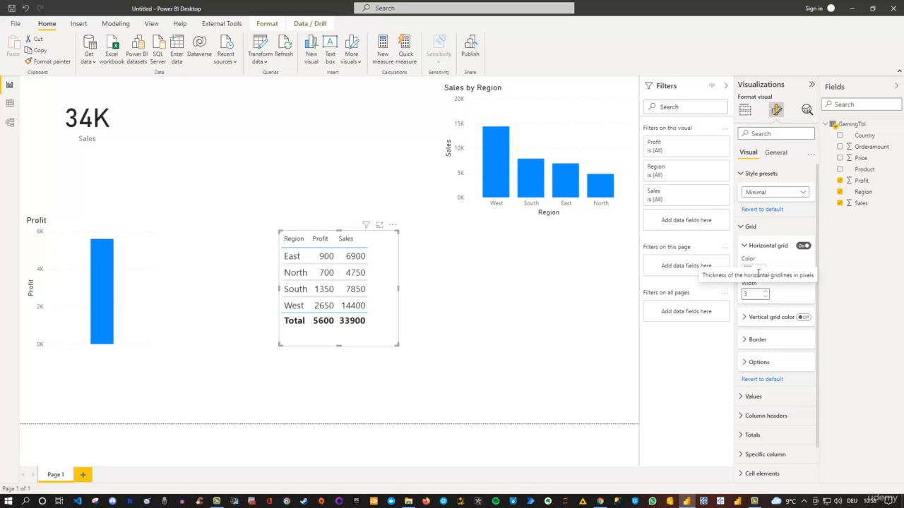
click(804, 317)
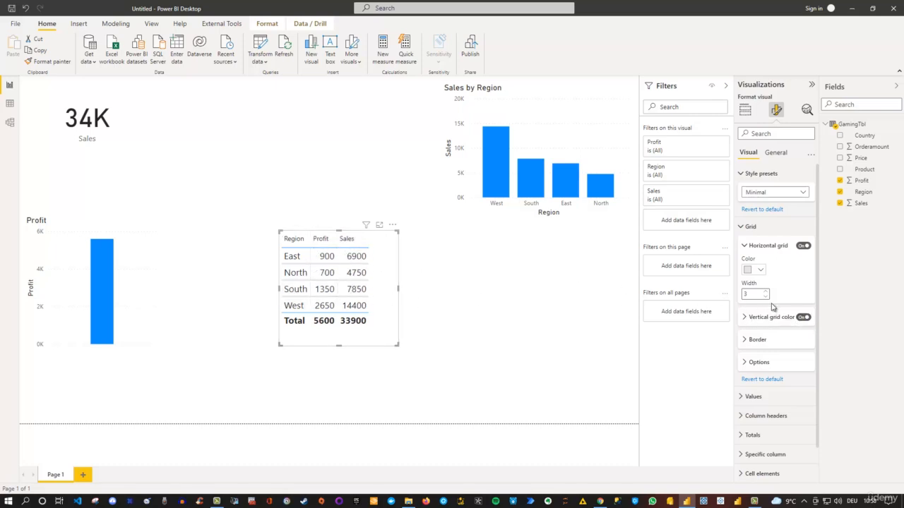
click(745, 318)
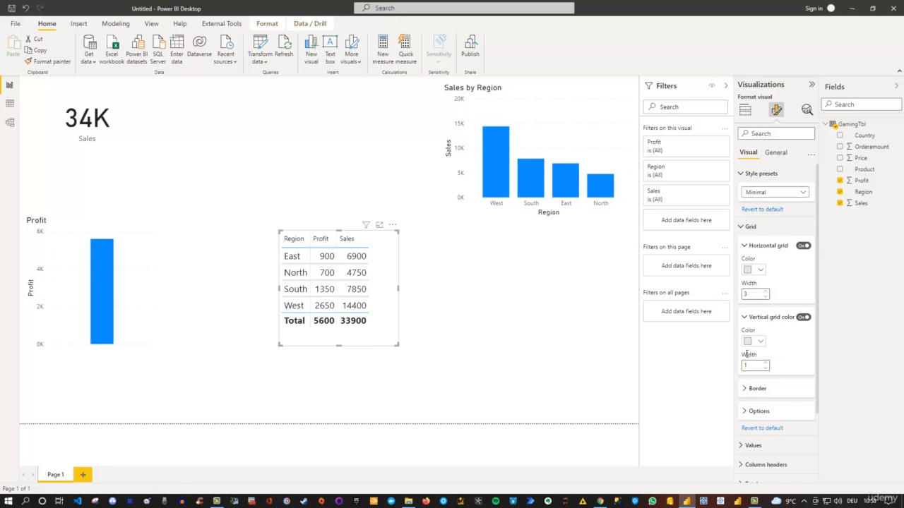
Set the color of the table's grid border to black
scroll(761, 360, down, 1)
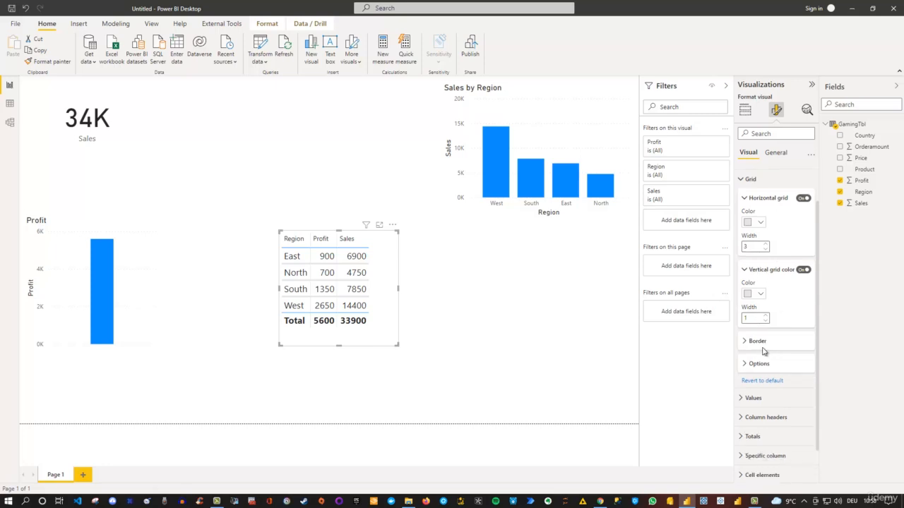
click(747, 341)
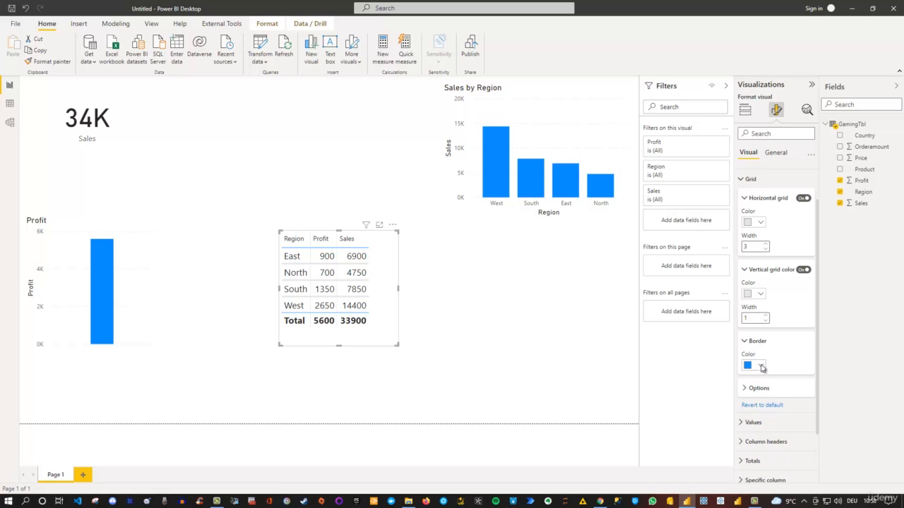
click(761, 367)
click(754, 325)
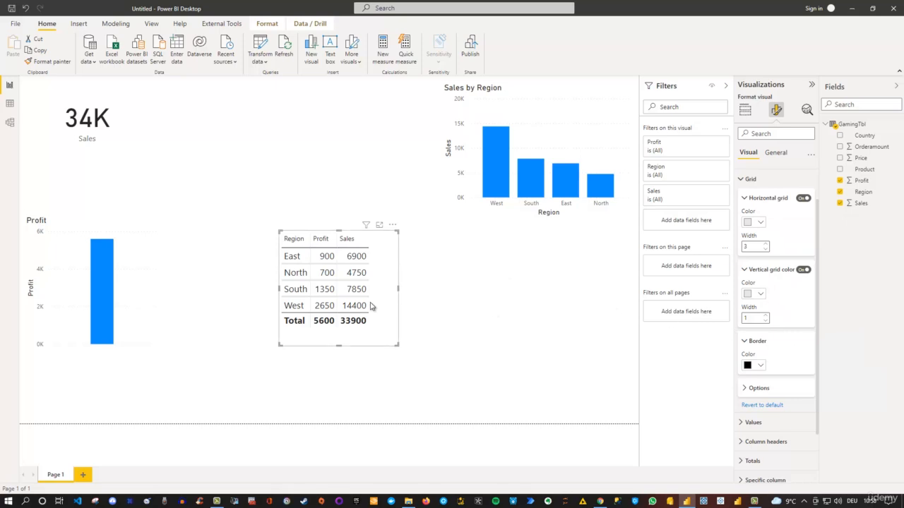
Try hiding the Region table's totals row, and switch it back on
scroll(776, 332, down, 2)
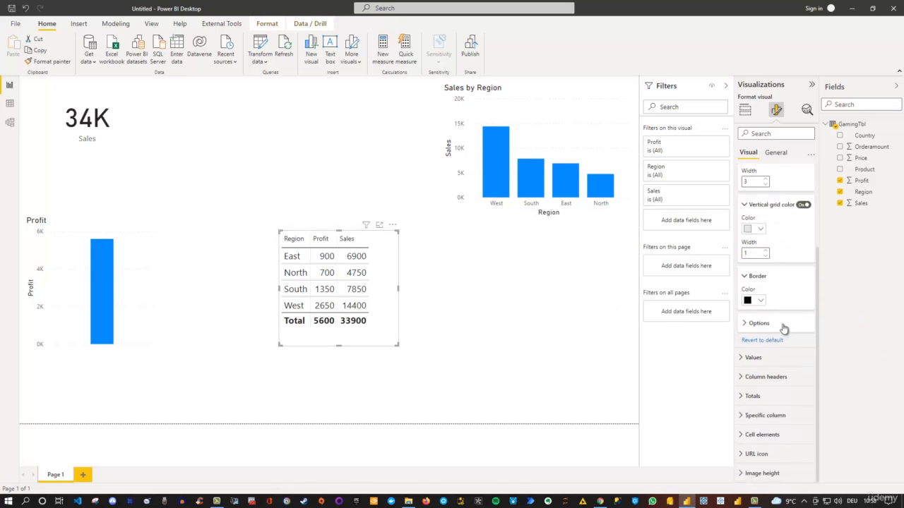
click(741, 399)
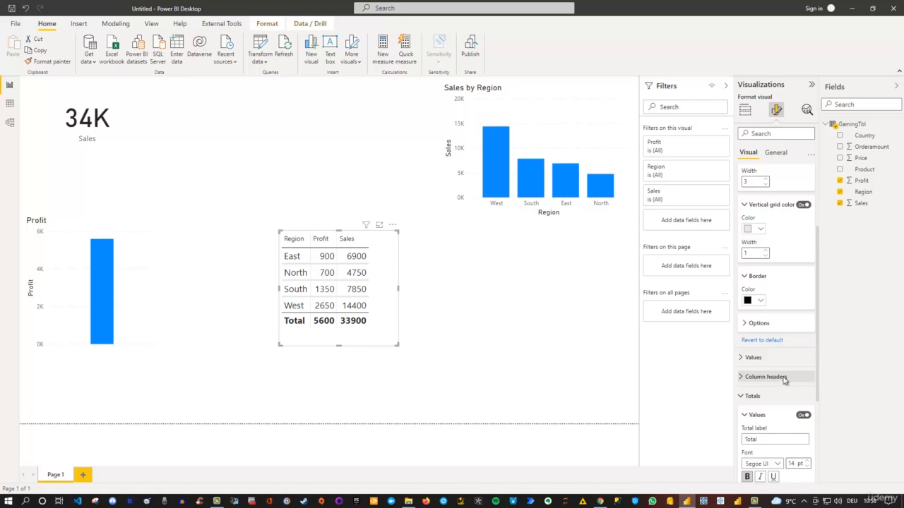
scroll(784, 382, down, 1)
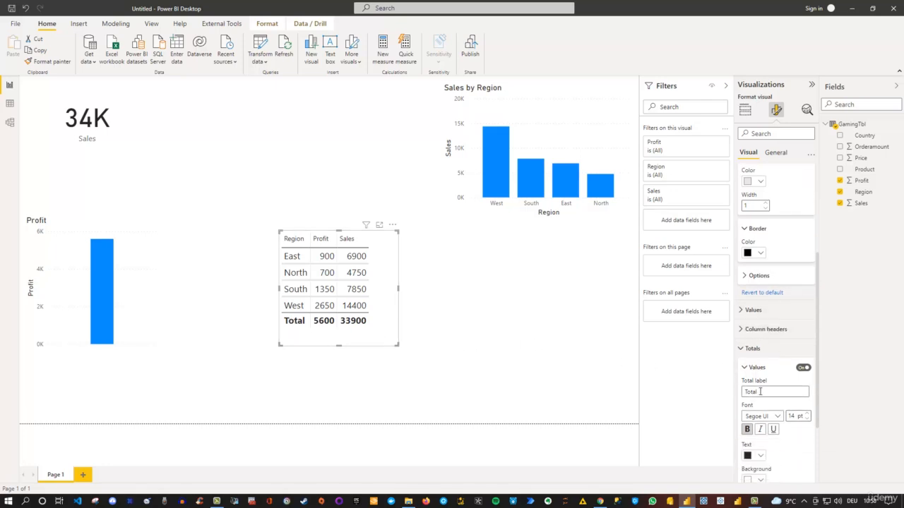
scroll(804, 391, down, 1)
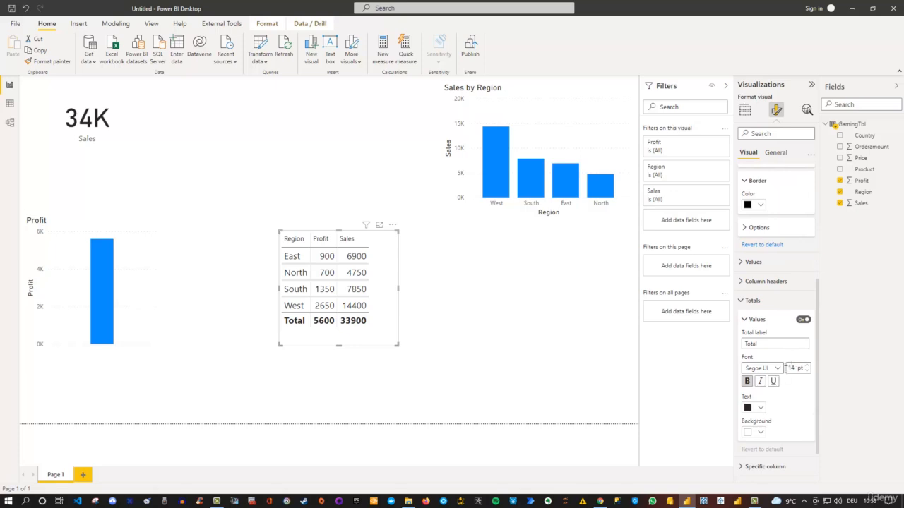
click(802, 320)
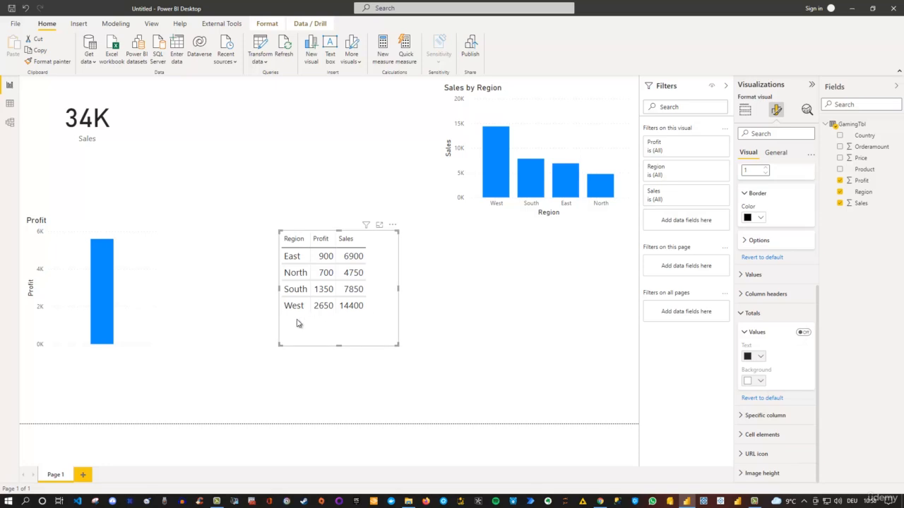
click(802, 333)
Open the table's cell element settings and select Sales as the series to format
scroll(806, 311, down, 2)
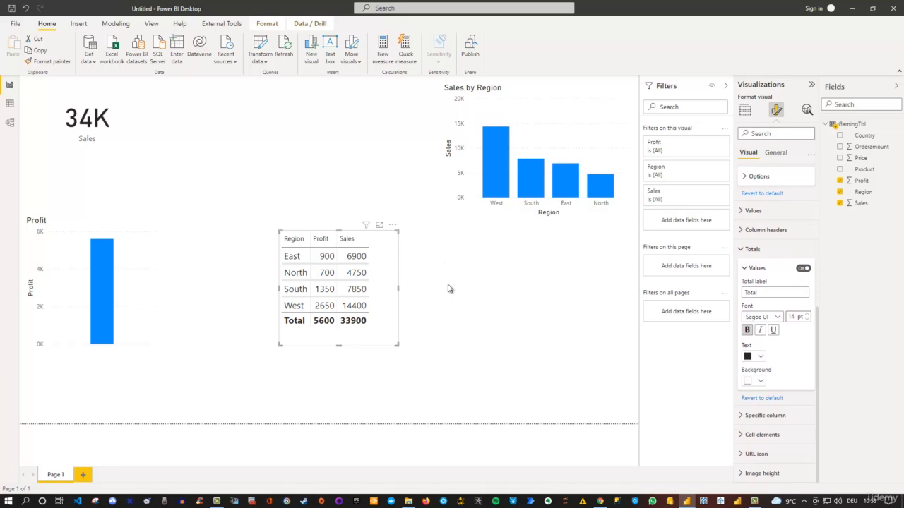
click(742, 434)
scroll(776, 395, down, 4)
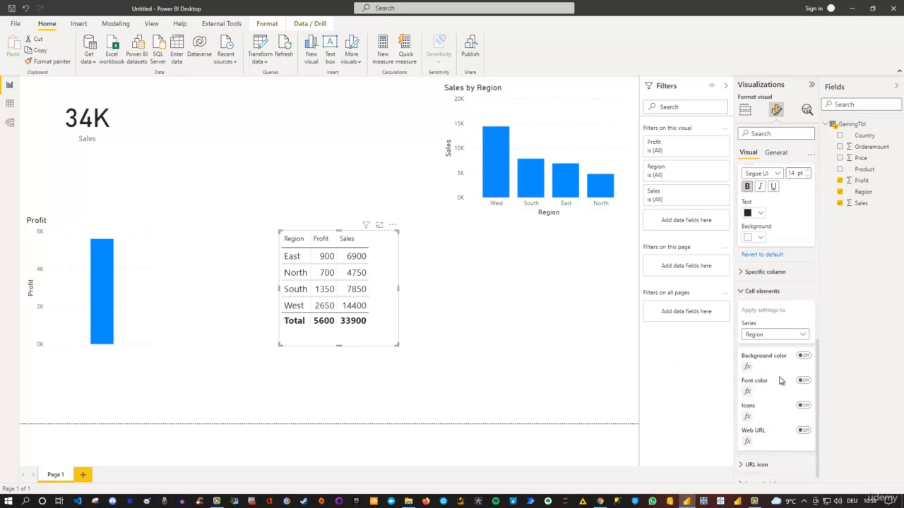
click(770, 338)
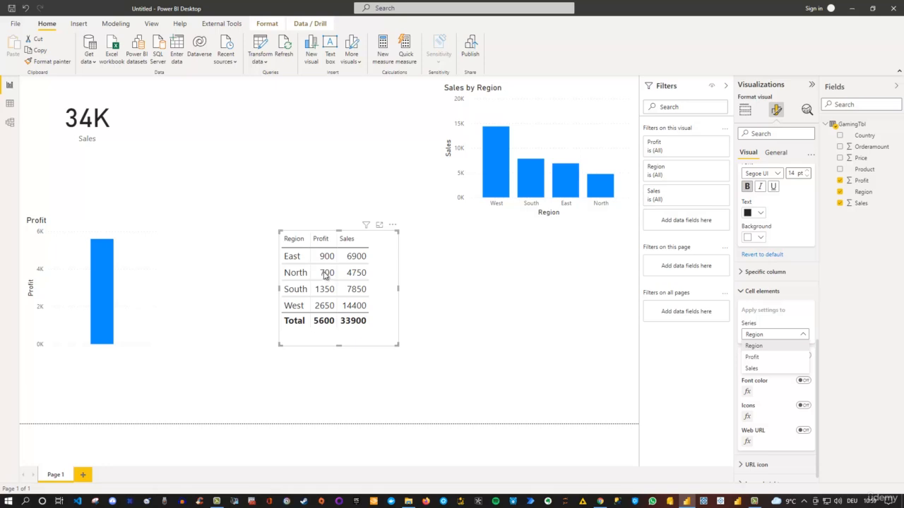
click(753, 368)
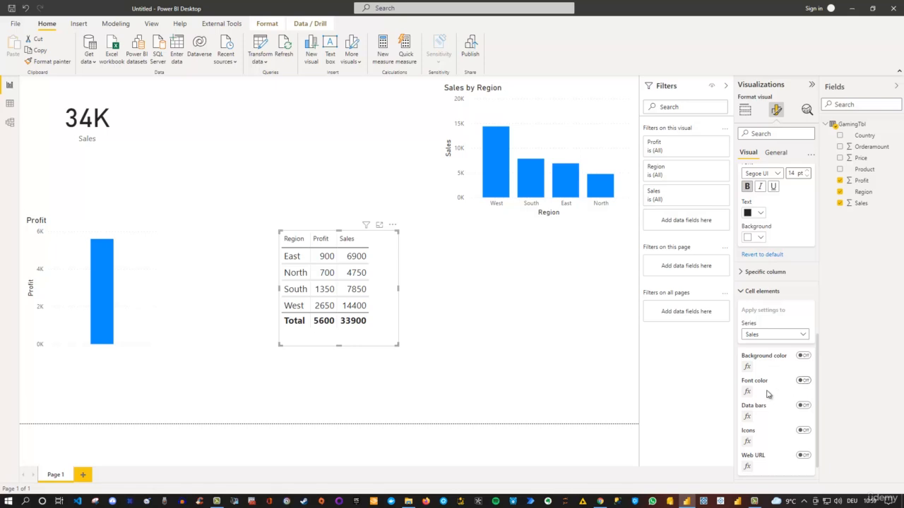
Try a gradient font color on the Sales values from light blue for the lowest to dark blue for the highest, and switch it off again
click(803, 380)
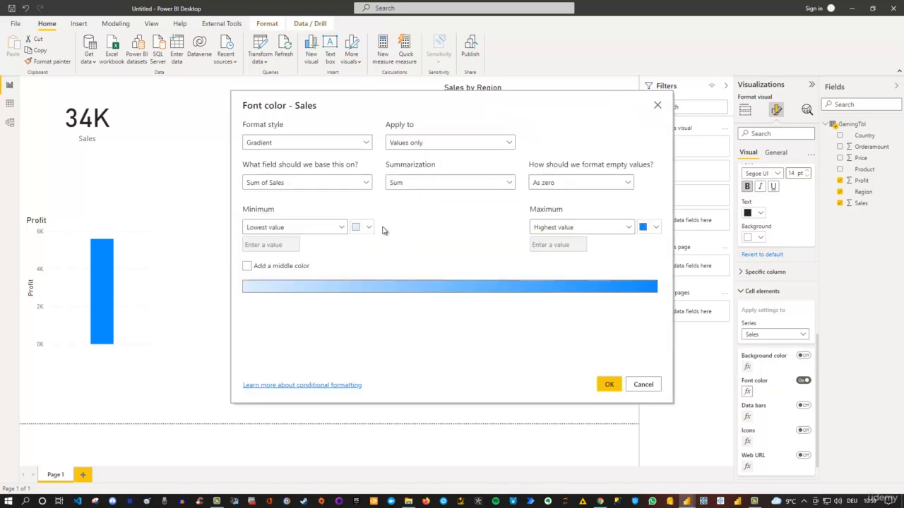
click(368, 228)
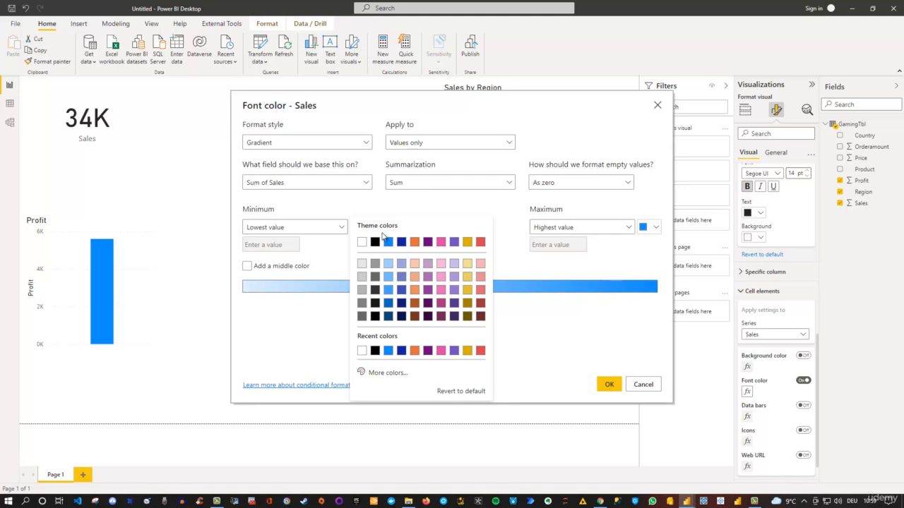
click(388, 277)
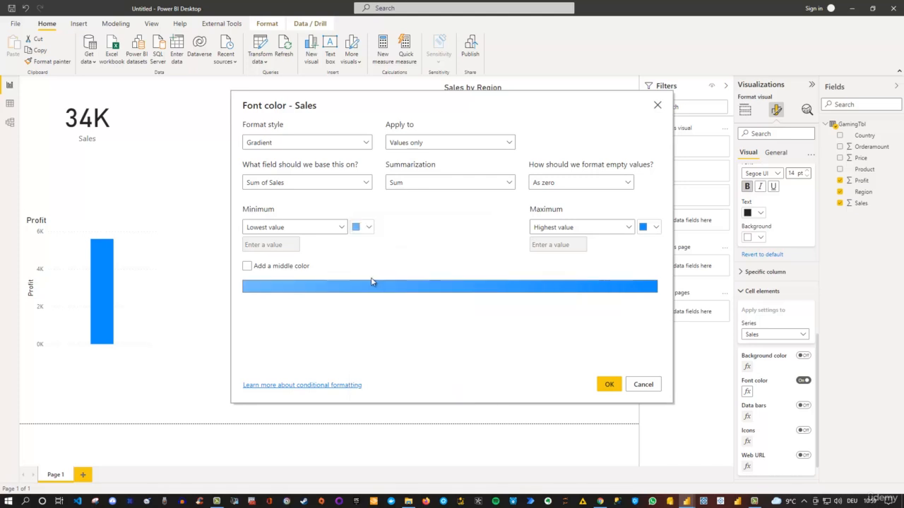
click(655, 227)
click(554, 306)
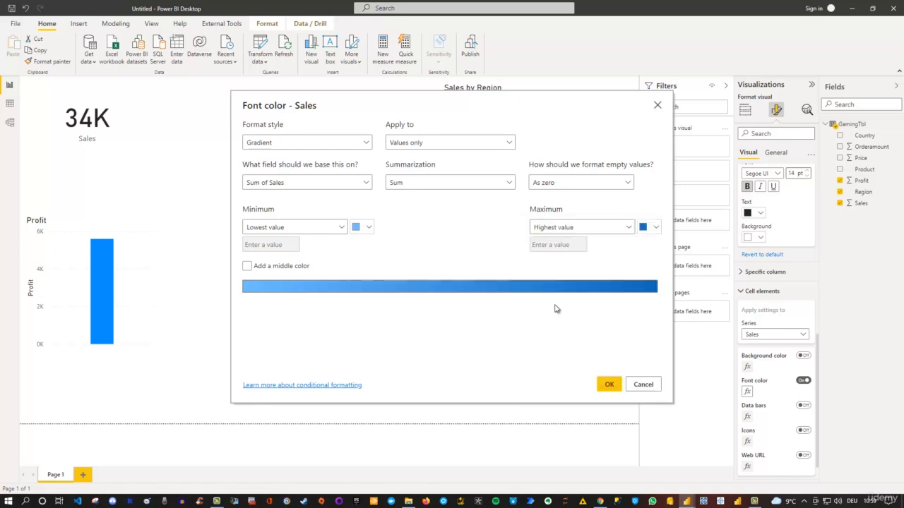
click(655, 229)
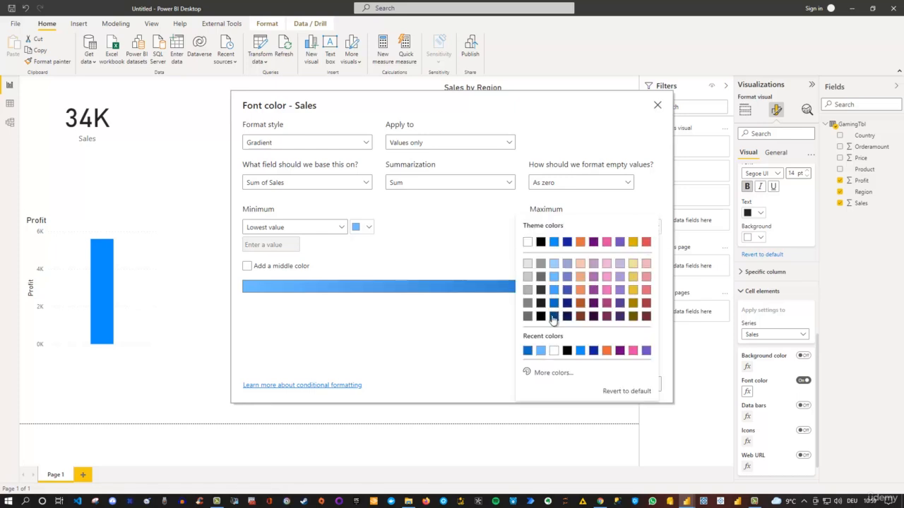
click(553, 317)
click(609, 385)
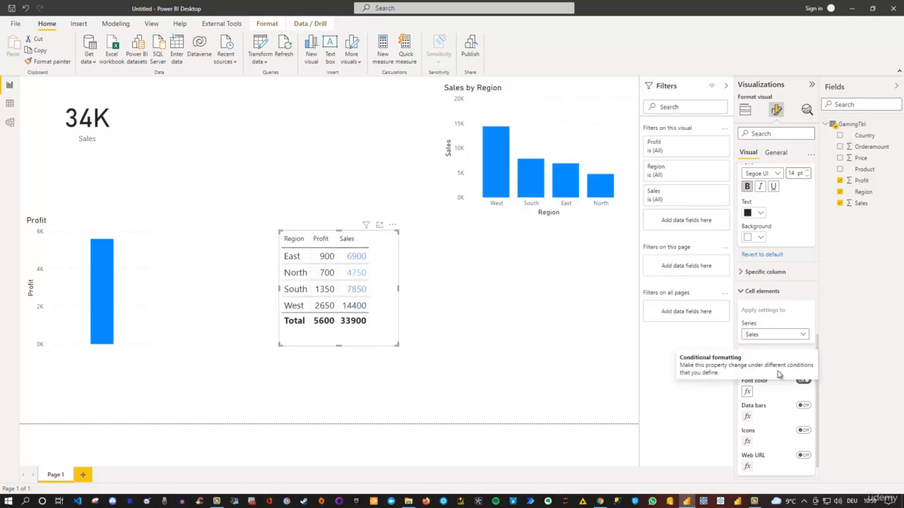
click(801, 384)
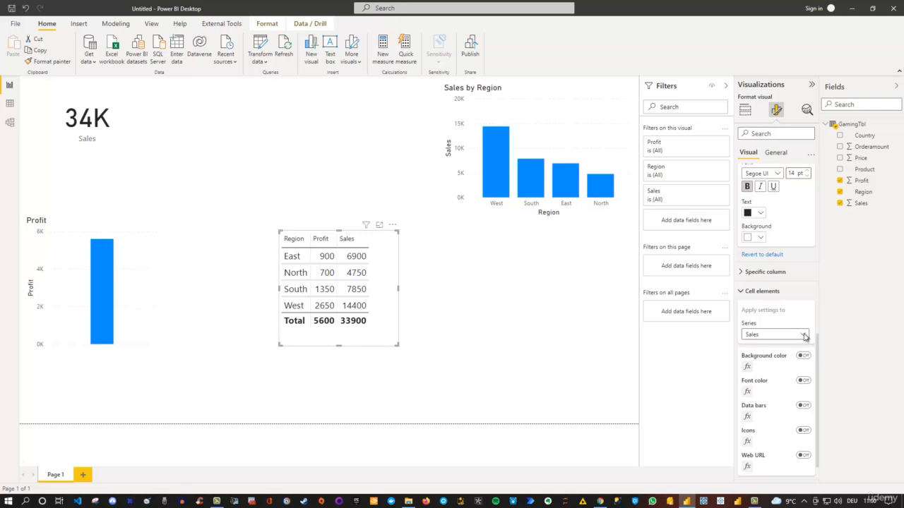
Apply a gradient background color to the Sales values, with a gold middle color between the lowest- and highest-value blues
click(804, 337)
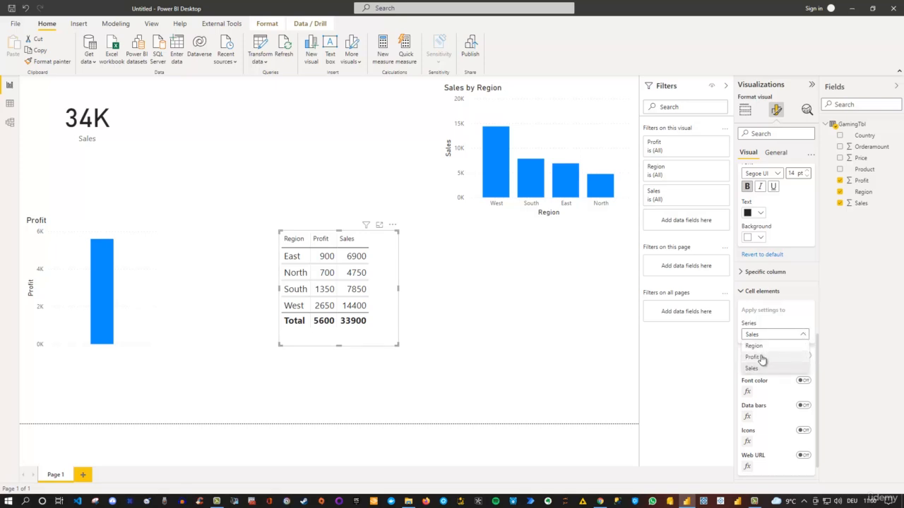
click(802, 321)
click(804, 355)
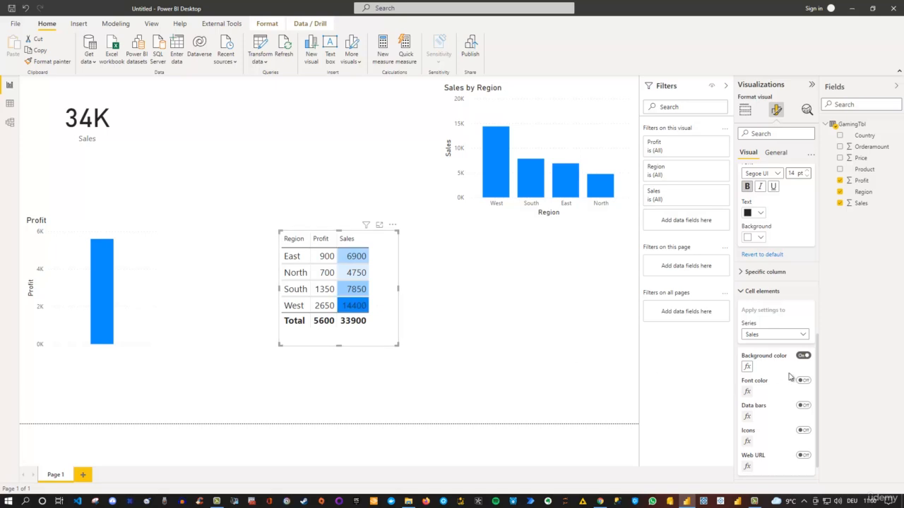
click(747, 367)
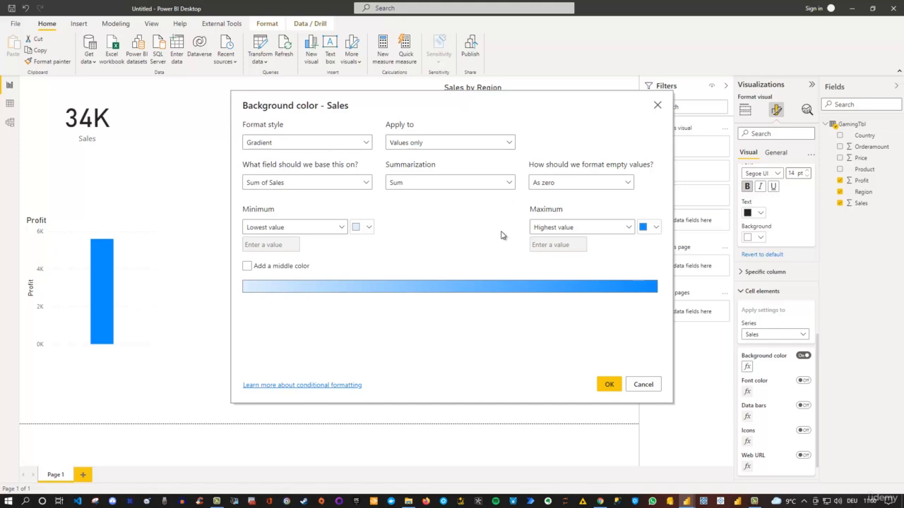
click(246, 267)
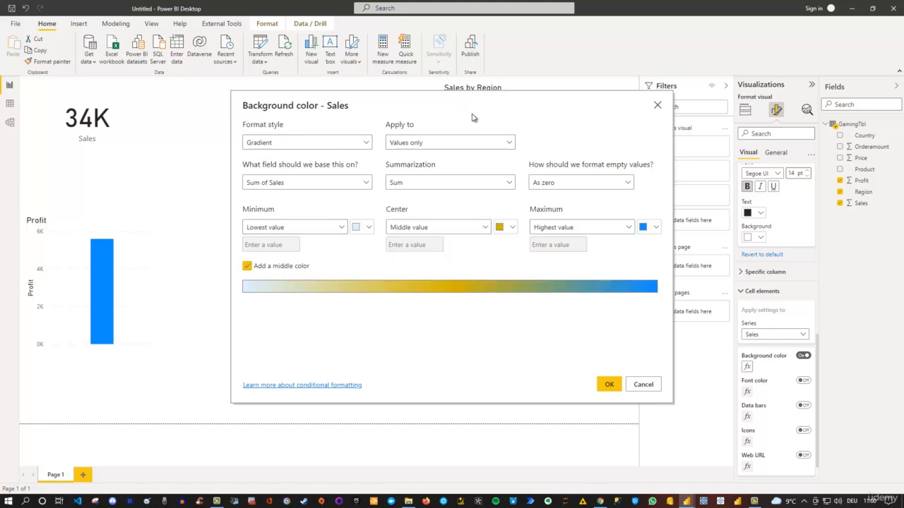
click(602, 384)
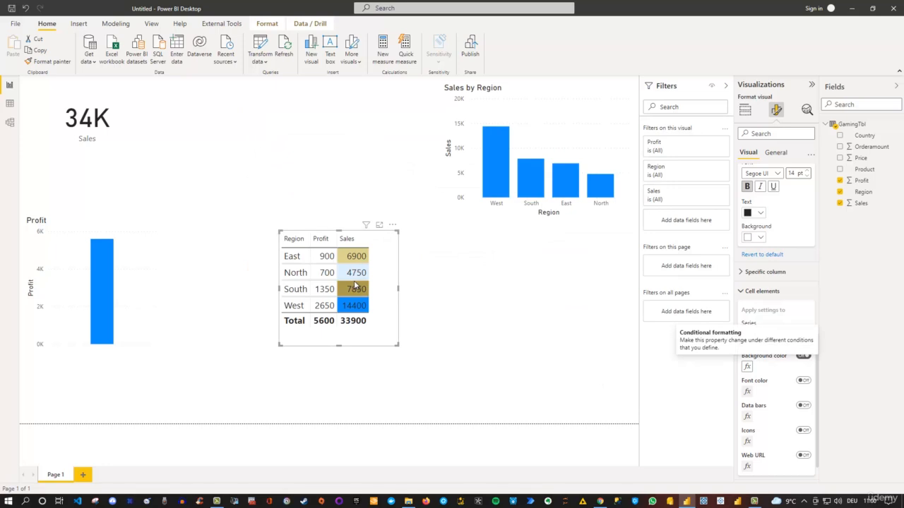
Switch the Sales background color to rules and set the first rule to numbers from 0 to below 600
click(747, 366)
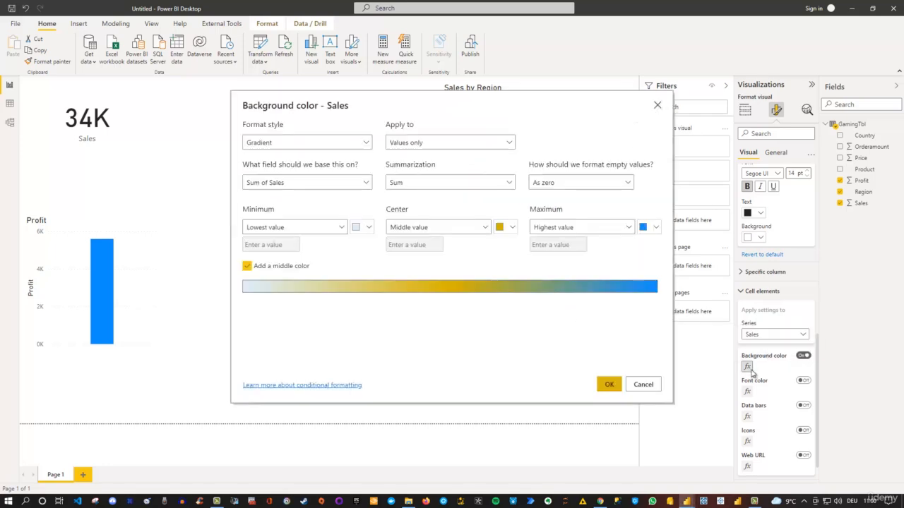
click(350, 145)
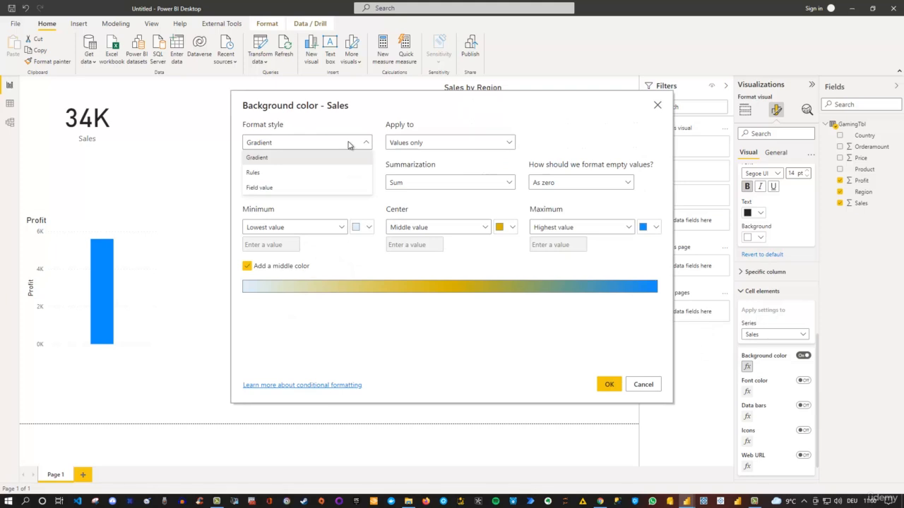
click(266, 174)
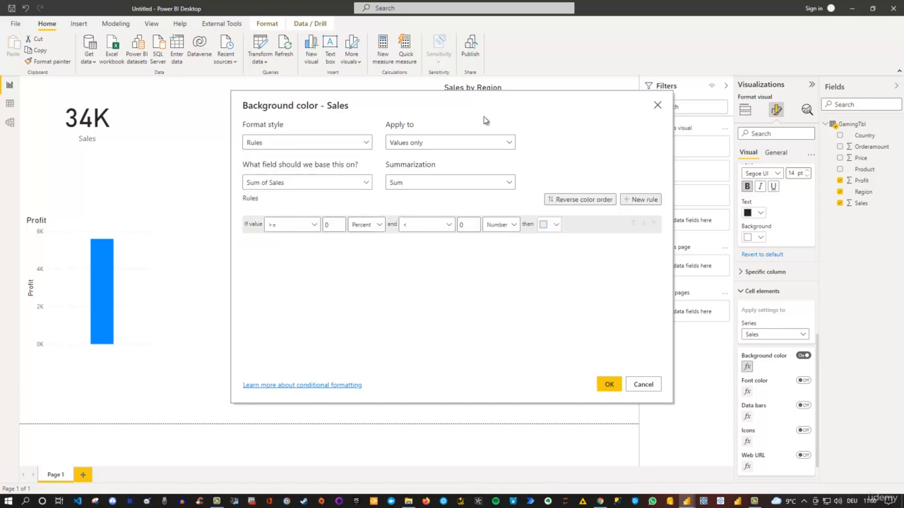
drag(484, 120, 638, 225)
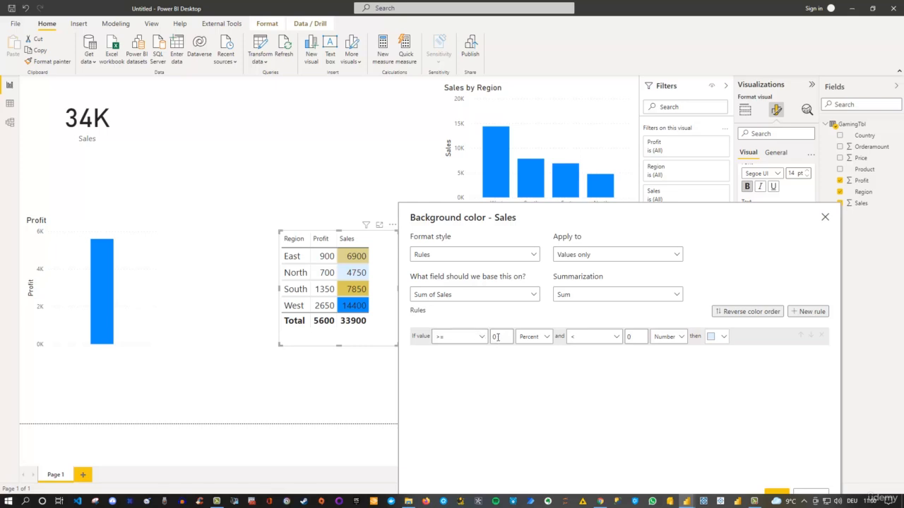
click(545, 340)
click(538, 355)
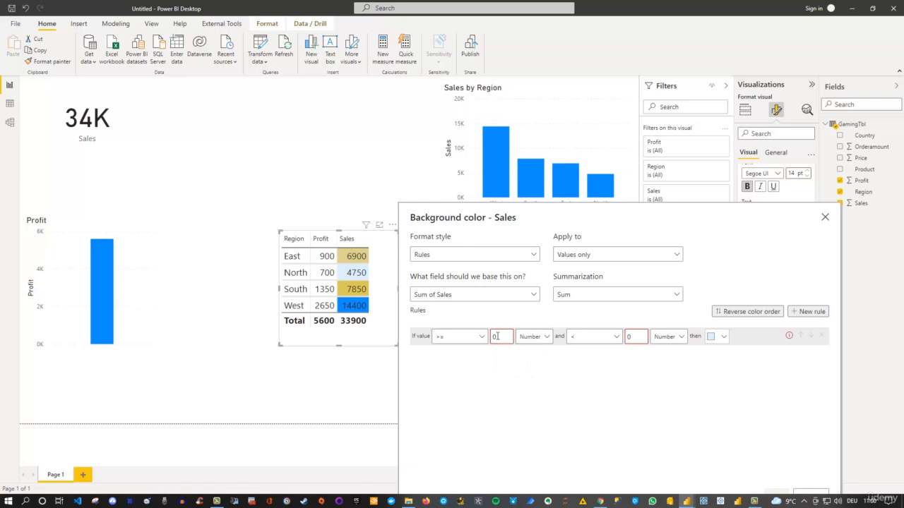
click(627, 338)
text(600)
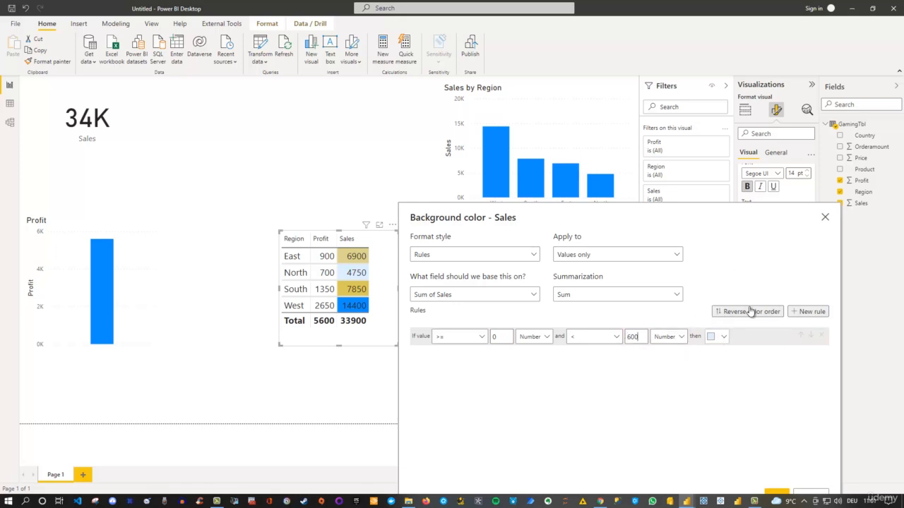
Add a second background rule coloring Sales numbers from 6000 to below 15000 bright blue, and apply the rules
click(814, 315)
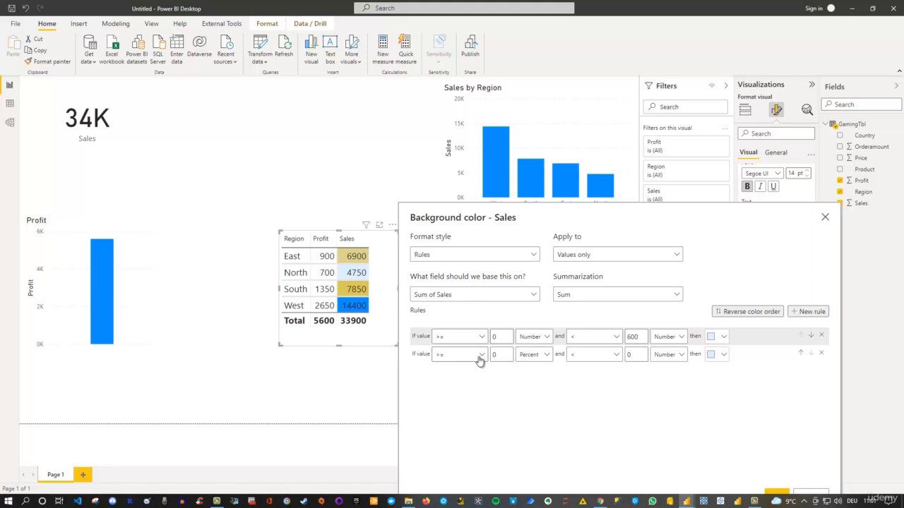
drag(502, 355, 481, 359)
text(6000)
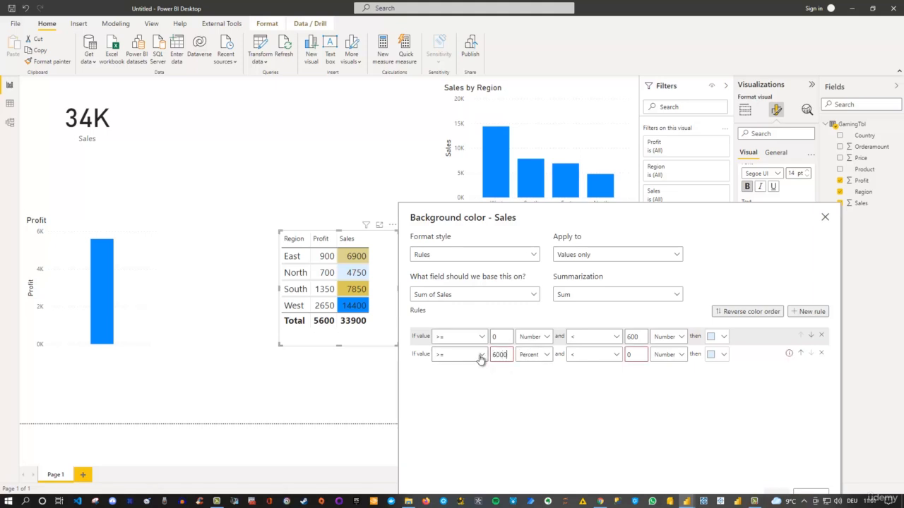
click(547, 355)
click(529, 371)
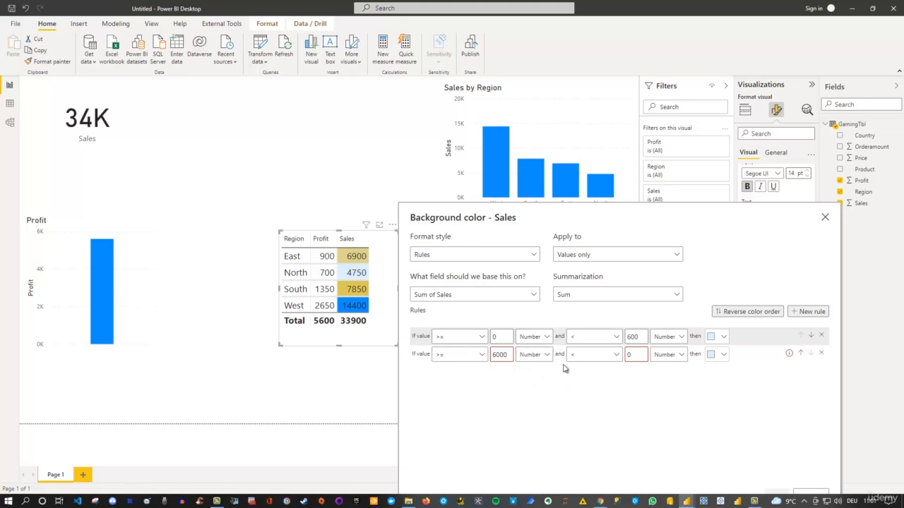
click(625, 355)
text(15000)
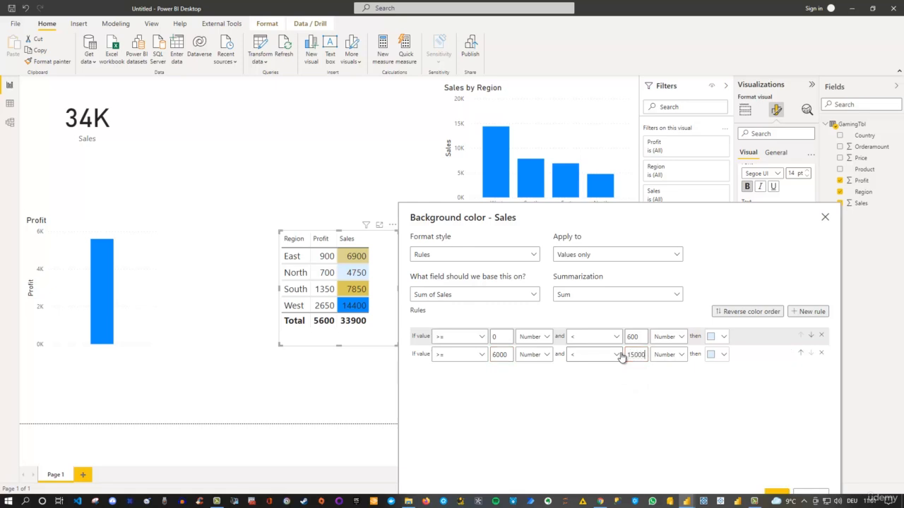
click(722, 358)
click(685, 363)
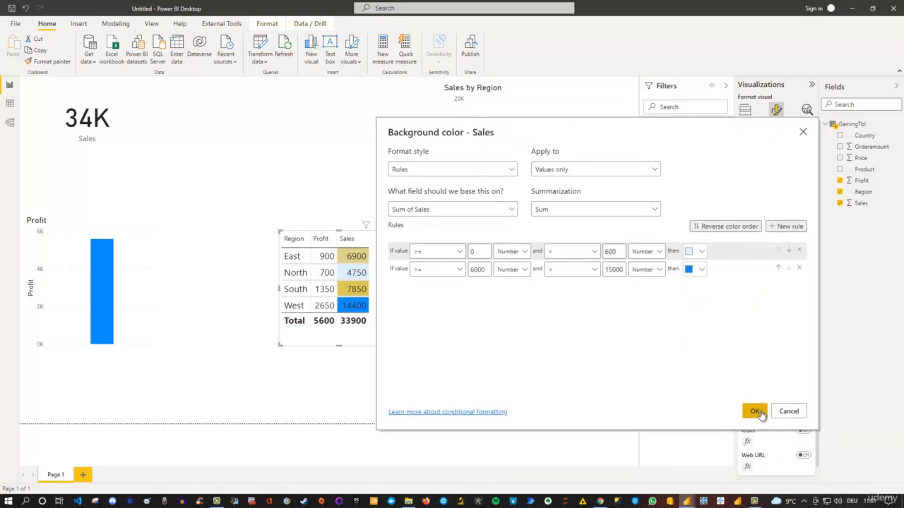
click(752, 412)
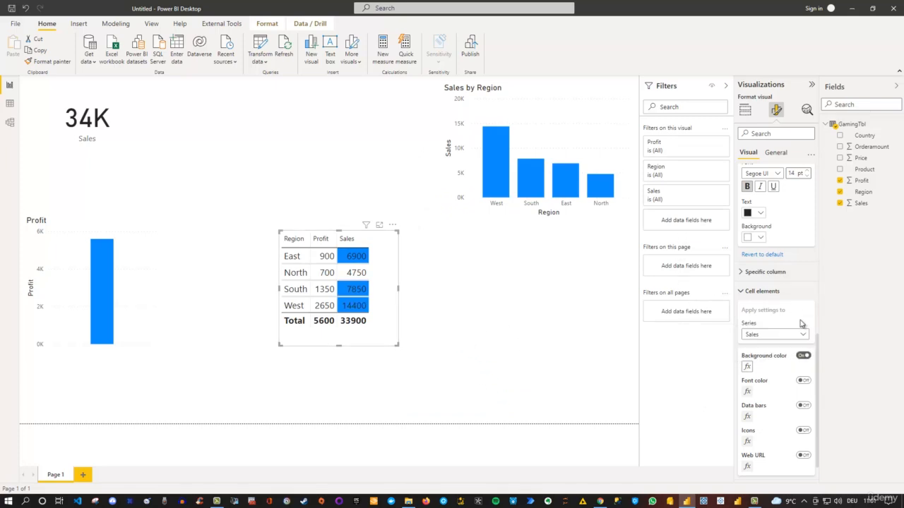
Correct the first Sales background rule's upper limit to 6000 and review the saved rules
click(747, 367)
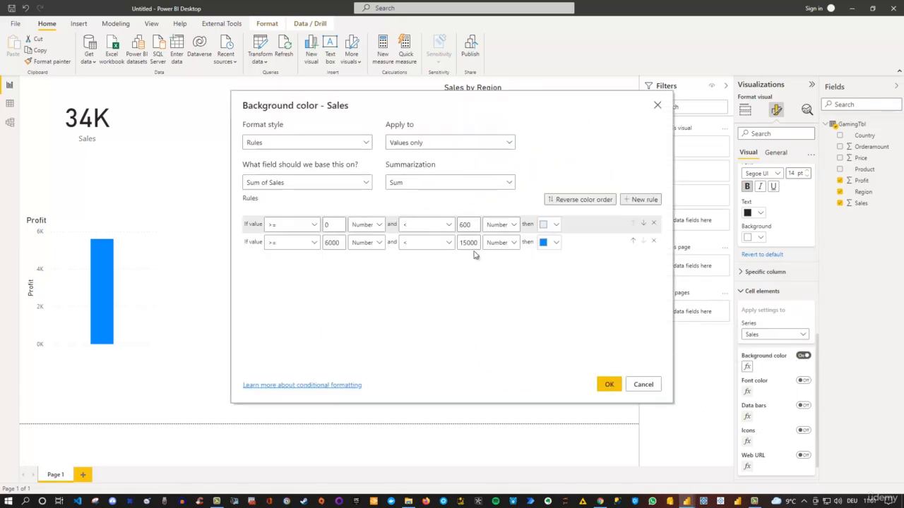
click(477, 224)
click(609, 384)
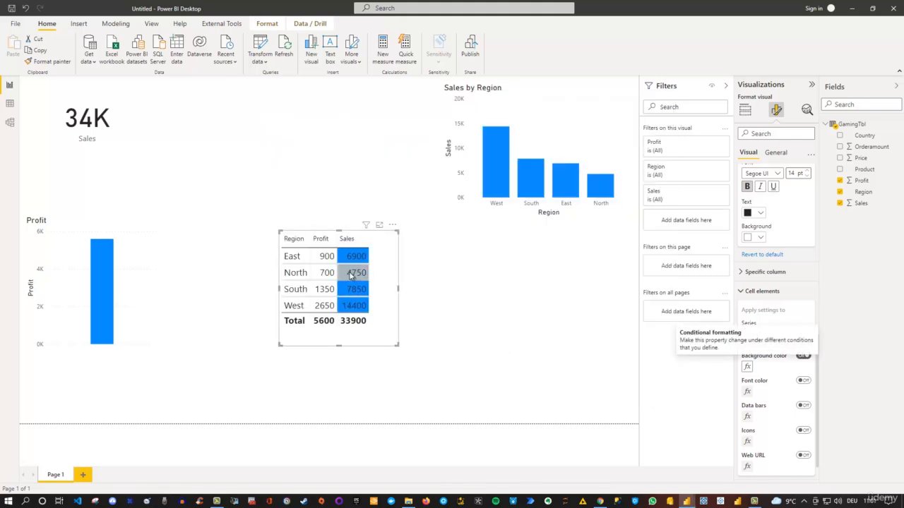
click(747, 368)
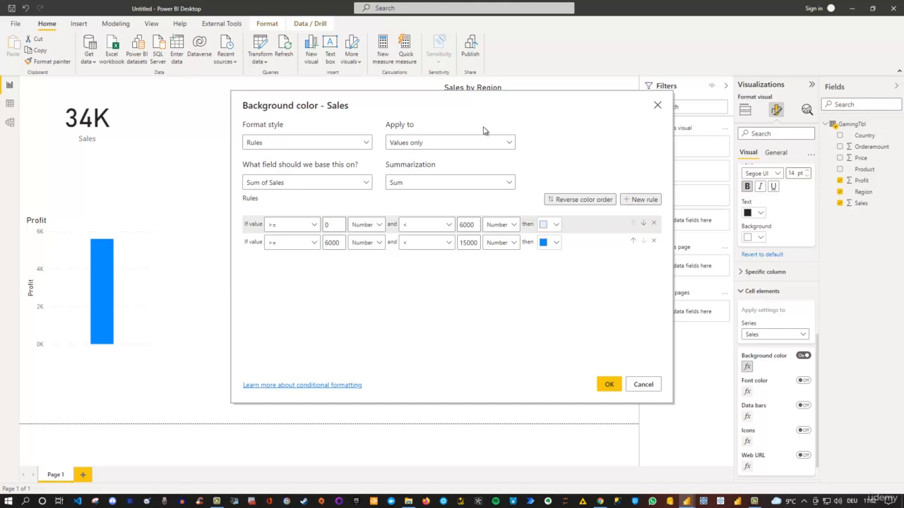
click(658, 107)
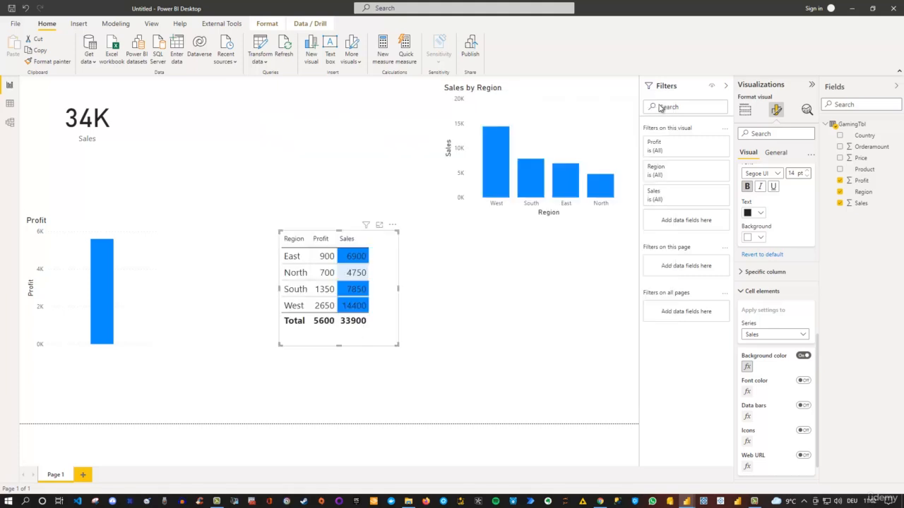
Turn off the Sales background color, and try data bars on the Sales values before switching them off again
click(801, 357)
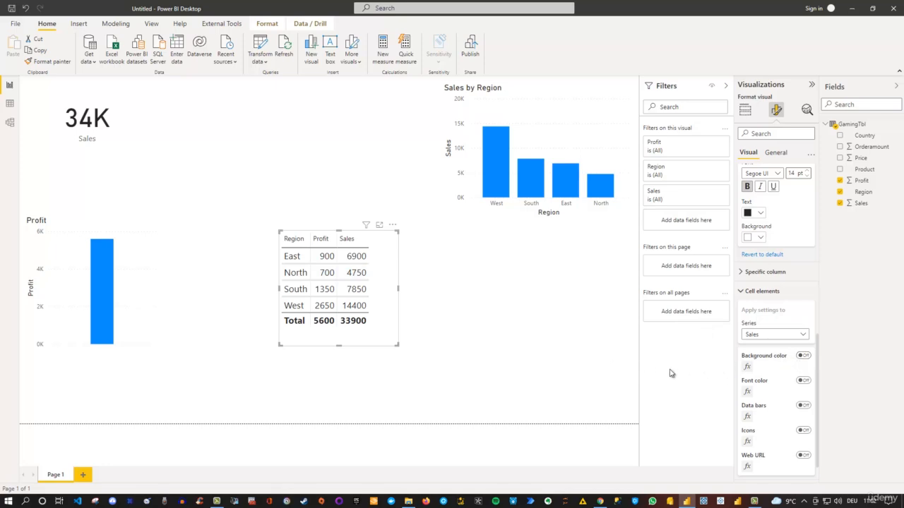
click(803, 406)
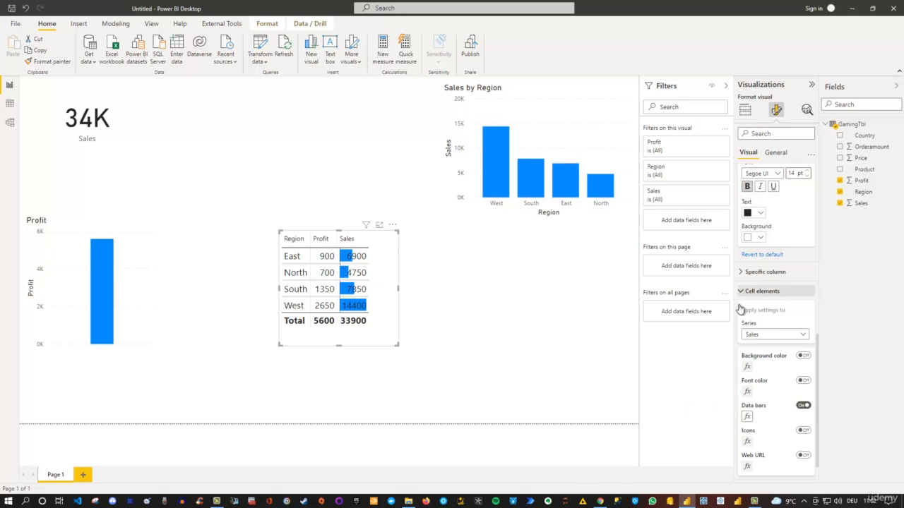
click(803, 405)
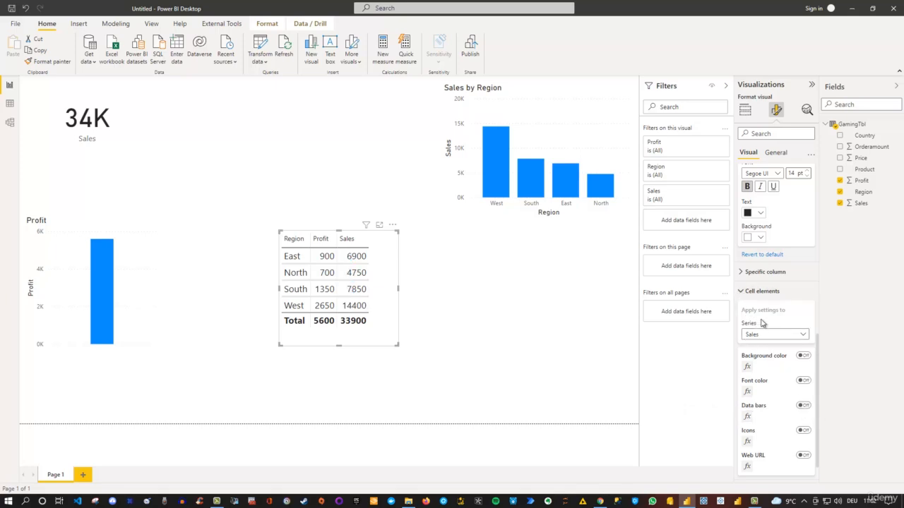
click(745, 290)
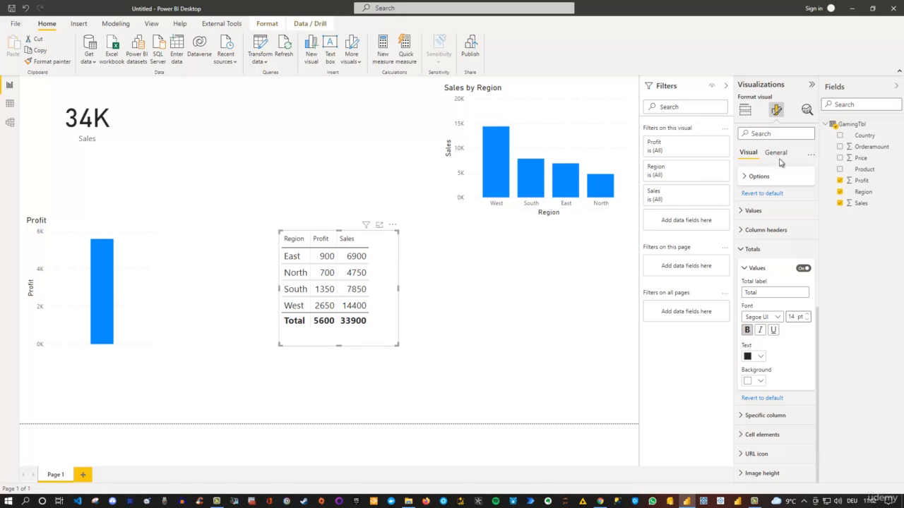
Try hiding the X-axis of the Sales by Region chart, switch it back on and look over its formatting options
click(545, 97)
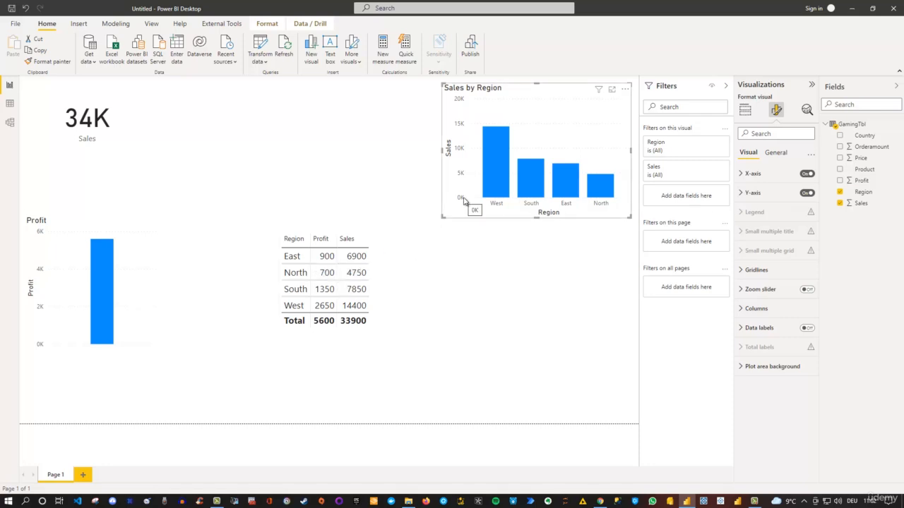
click(806, 175)
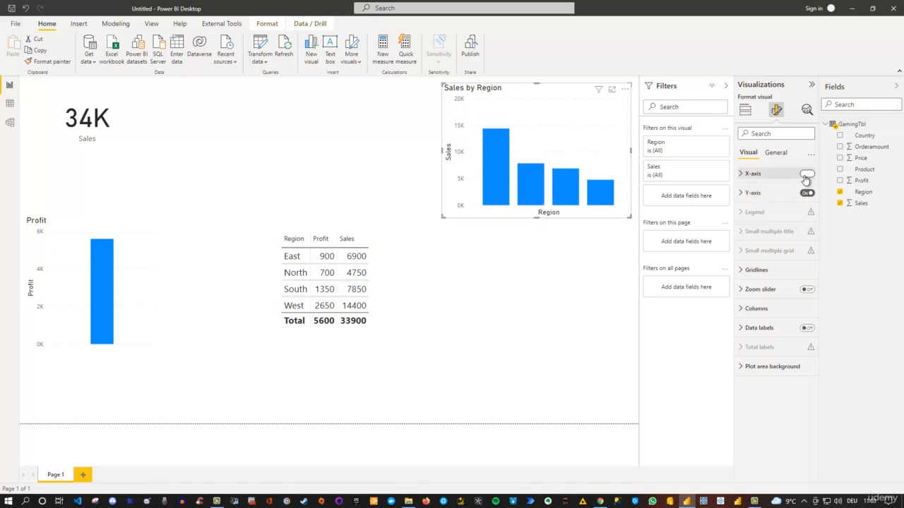
click(806, 174)
click(743, 175)
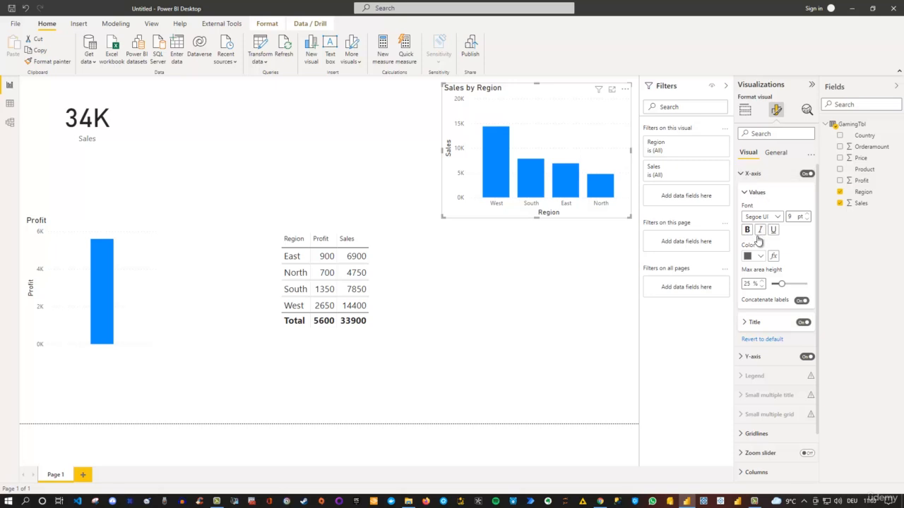
click(742, 174)
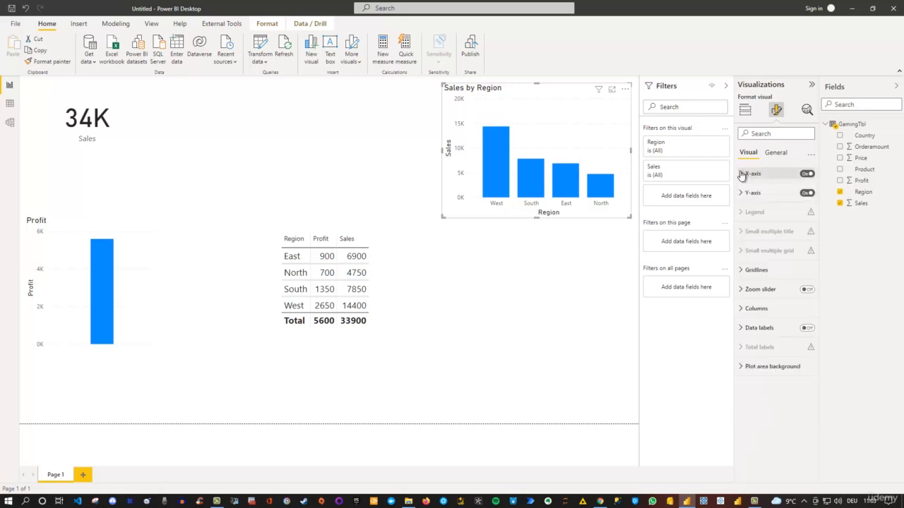
click(812, 158)
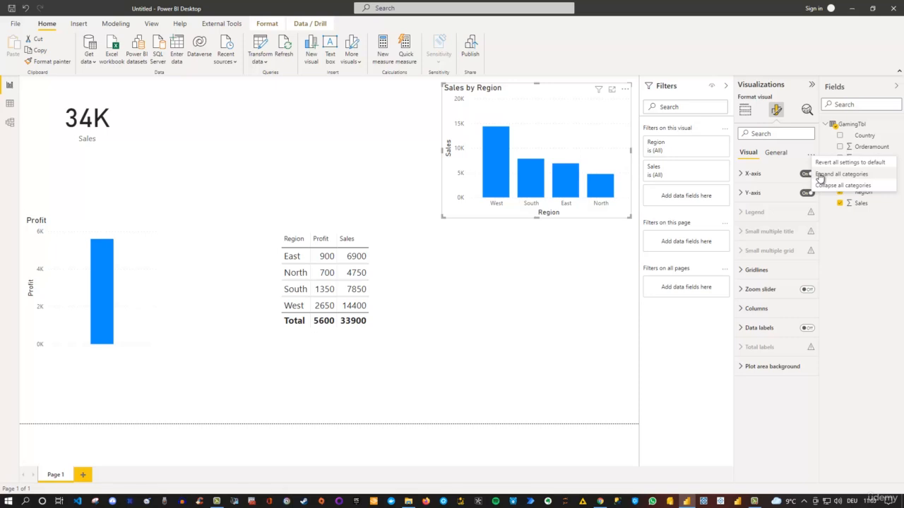
click(788, 147)
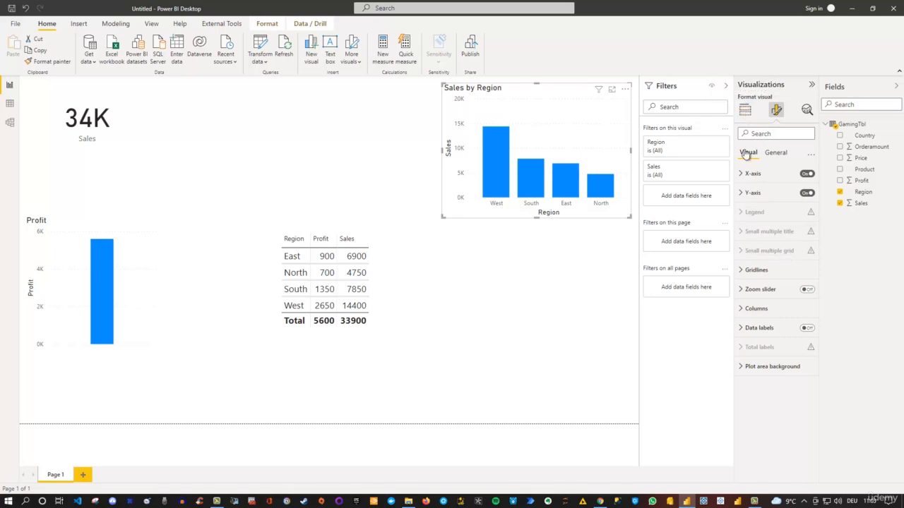
Add a map of the Country field to the page, enlarge it and place it between the Sales card and the Sales by Region chart
click(745, 110)
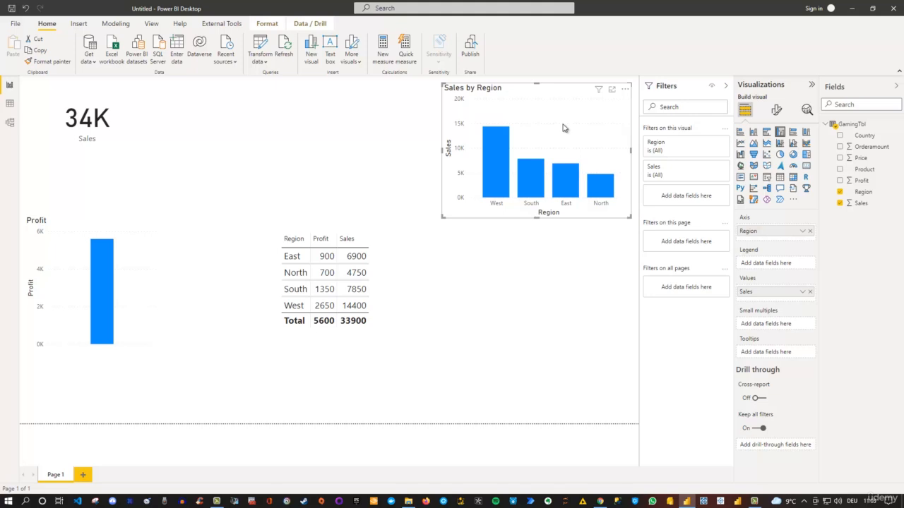
click(521, 274)
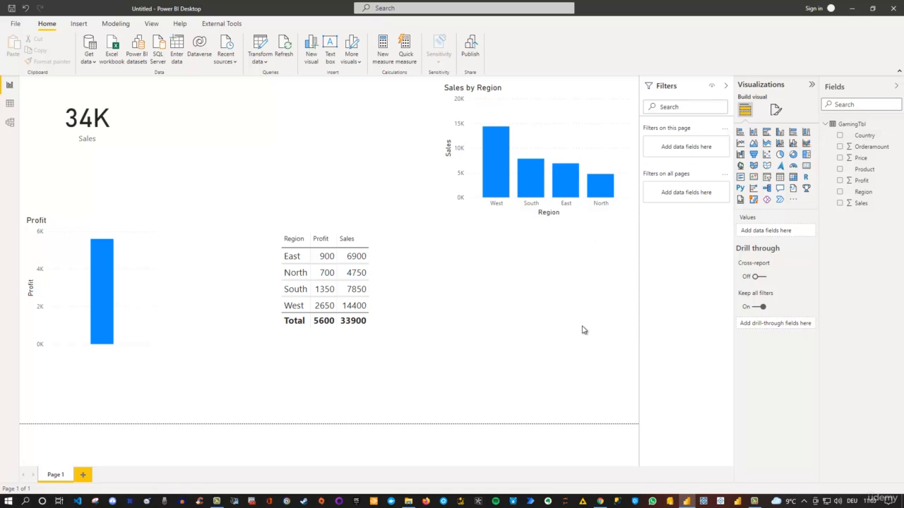
click(840, 136)
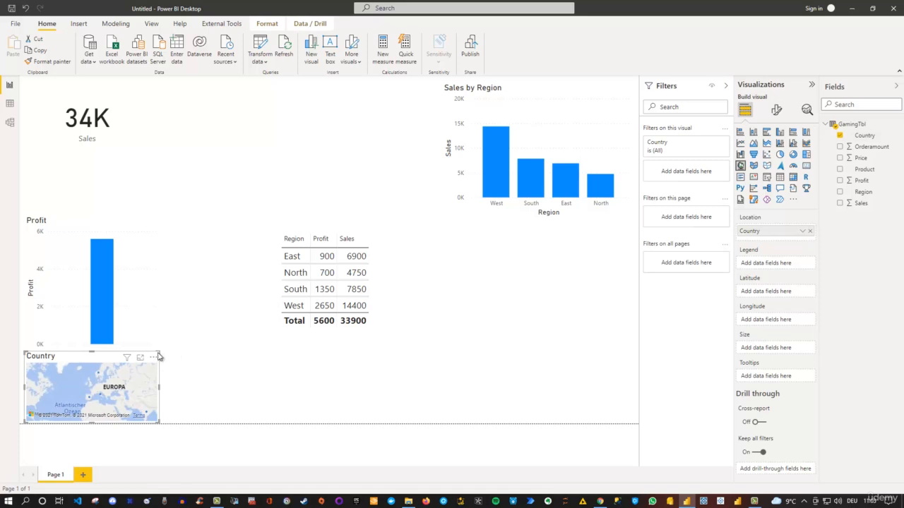
drag(161, 350, 344, 88)
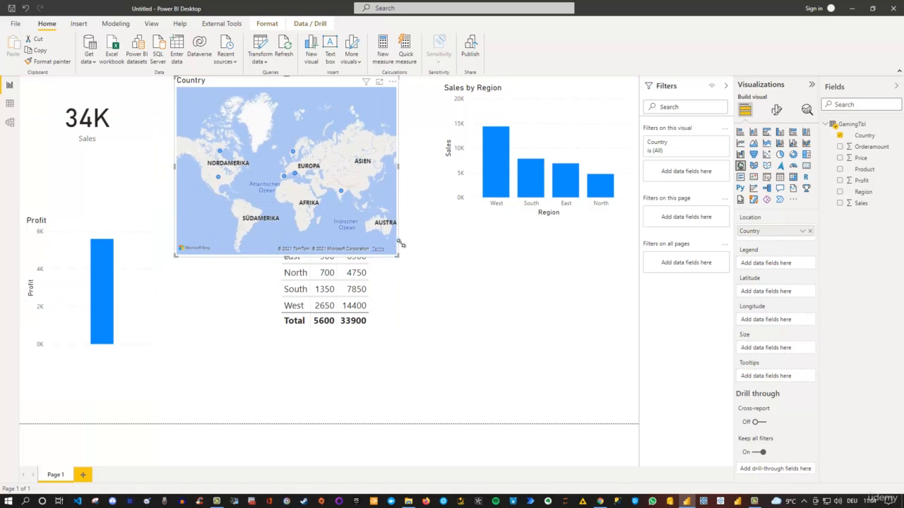
drag(397, 253, 393, 221)
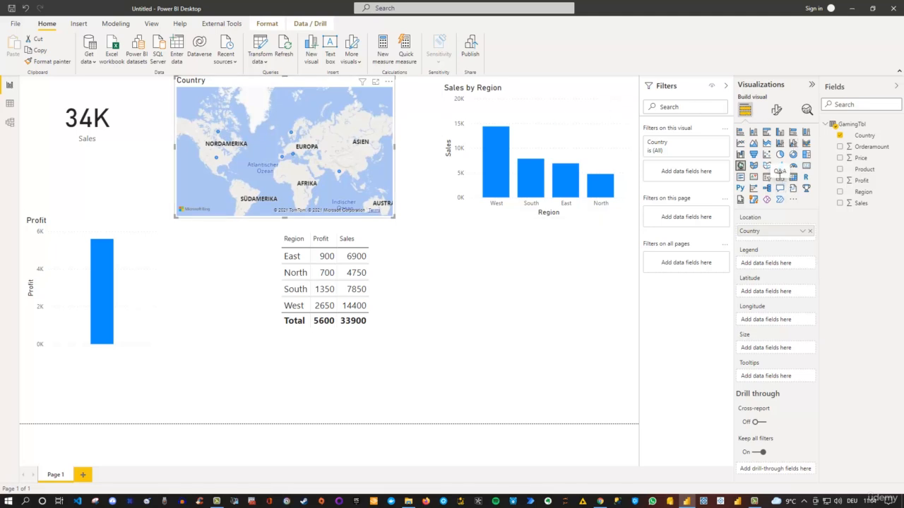
Try converting the Country map to a table, and undo the conversion
click(779, 180)
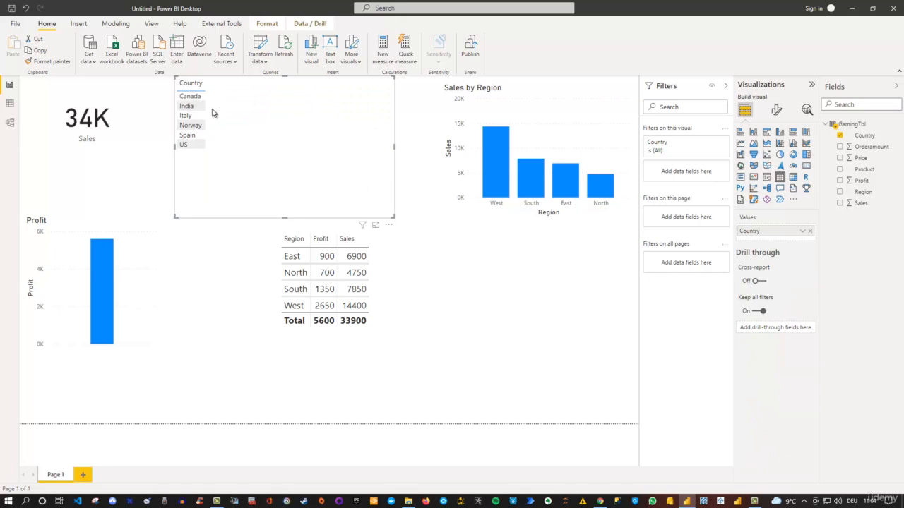
click(25, 9)
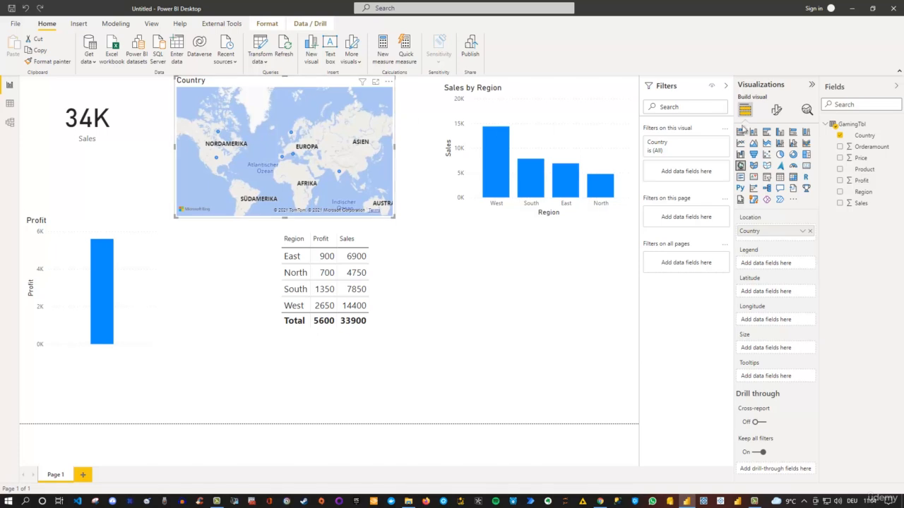
Set the Country field's data category to Country
click(872, 136)
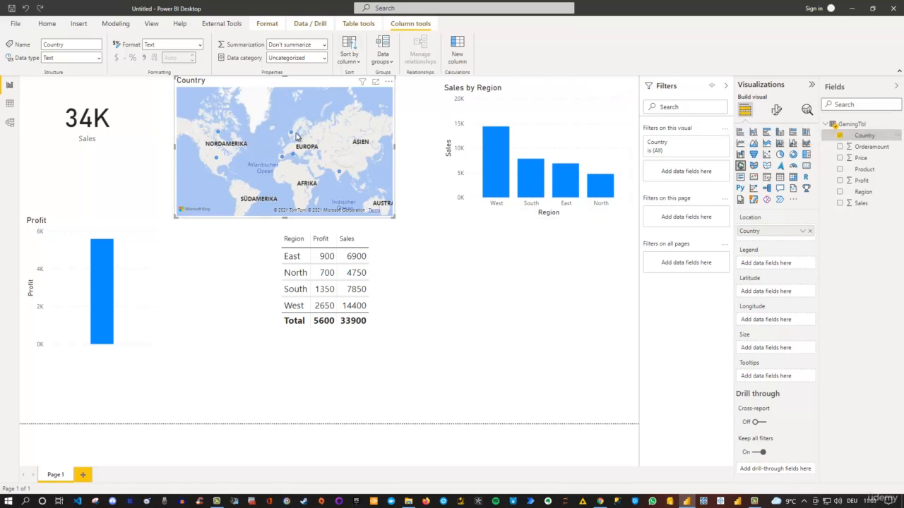
mouse_move(292, 134)
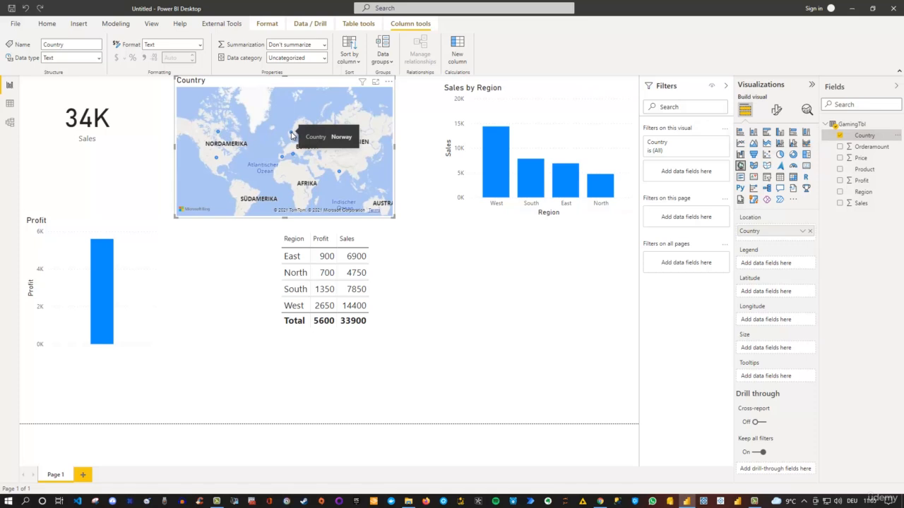
mouse_move(292, 154)
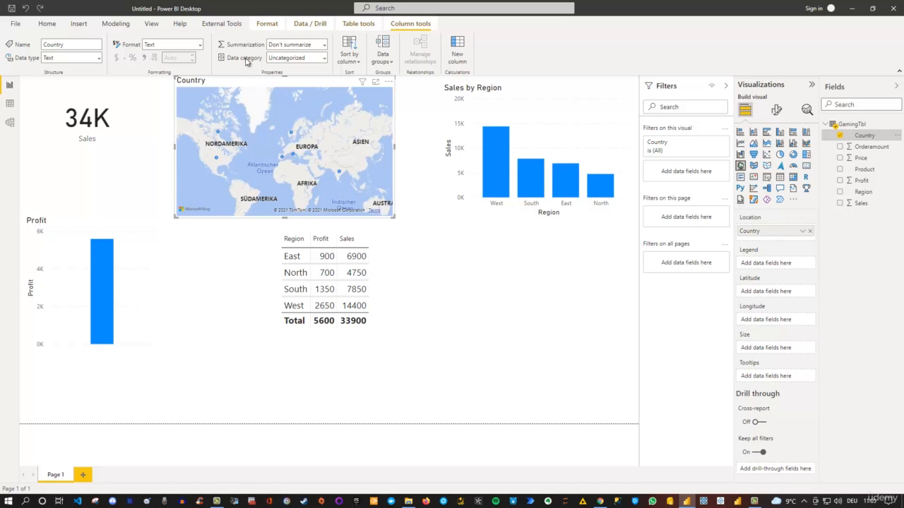
click(324, 63)
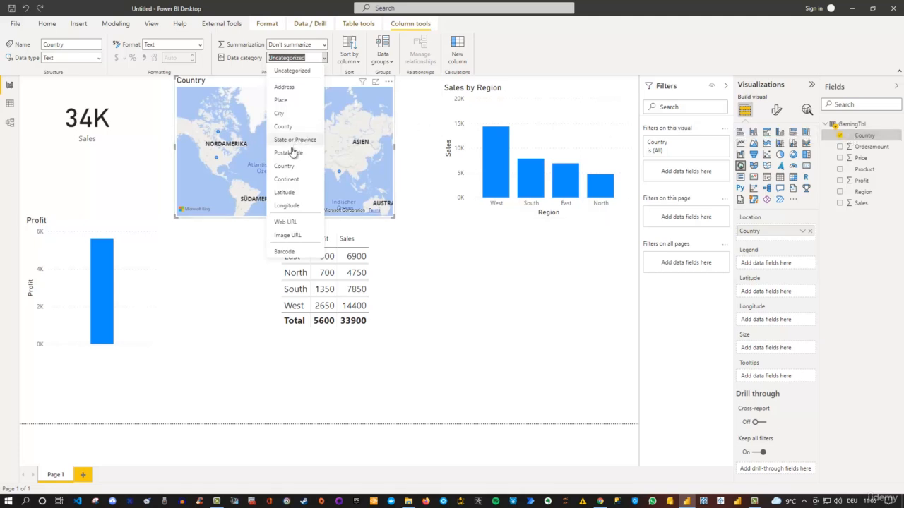
click(286, 171)
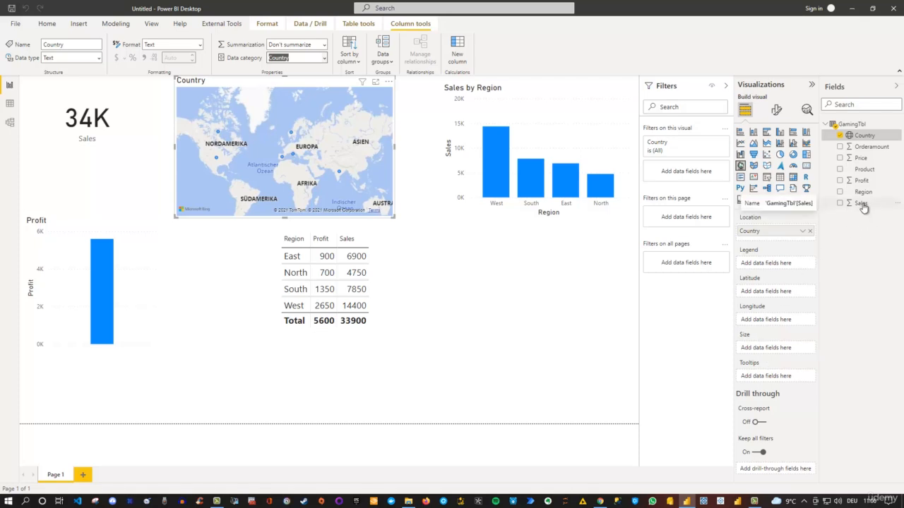
Size the map bubbles by Sales, then enlarge the map and move it below the Sales by Region chart
drag(863, 207, 768, 350)
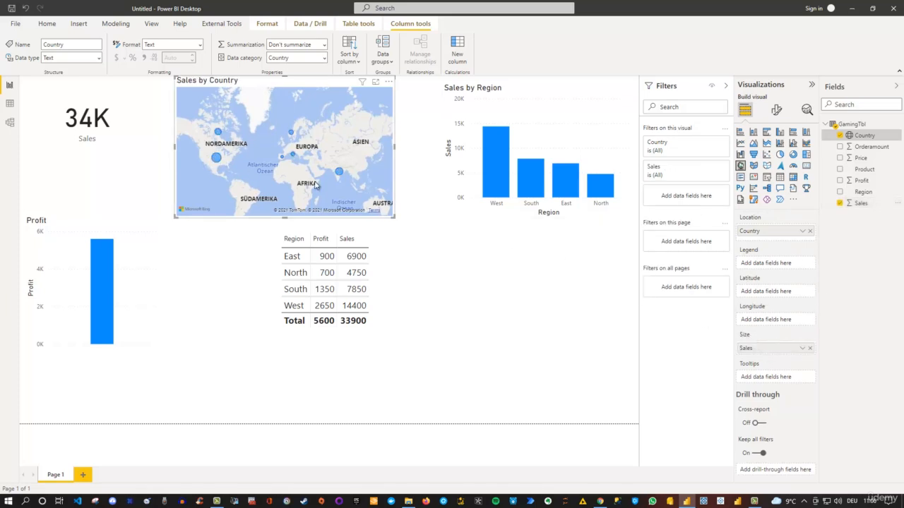
drag(397, 220, 479, 298)
drag(353, 83, 512, 206)
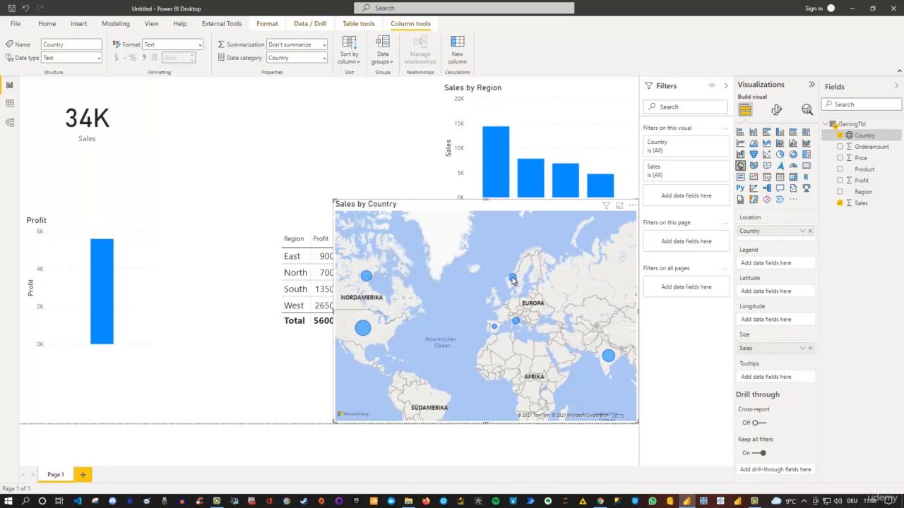
mouse_move(513, 282)
Try the Dark style on the Sales by Country map, and set the style back to Road
click(776, 111)
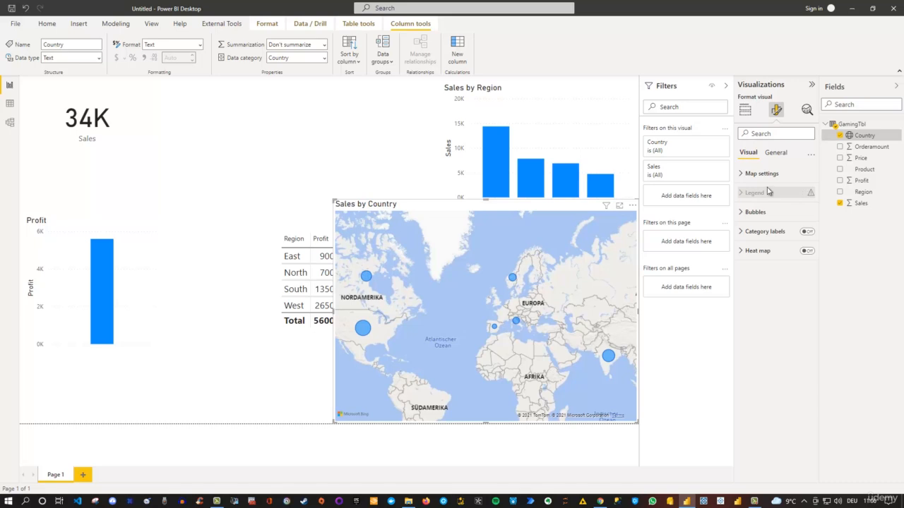
click(741, 176)
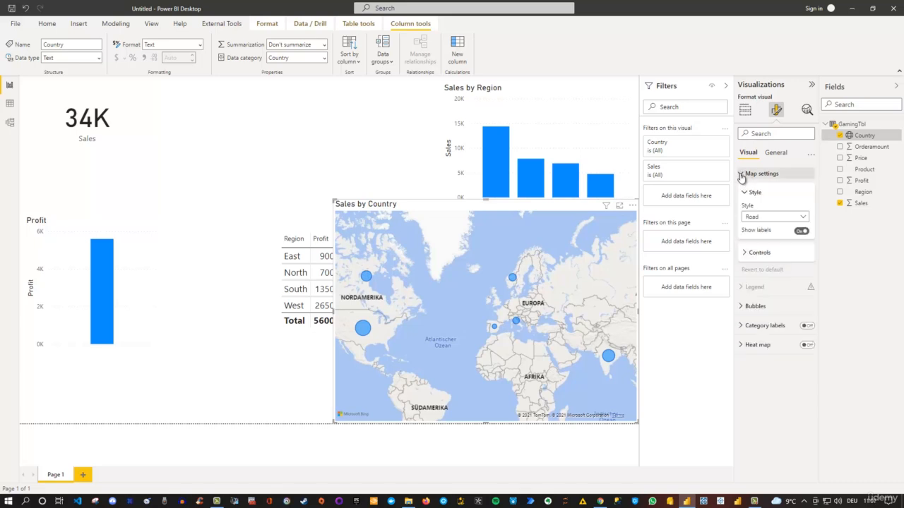
click(771, 219)
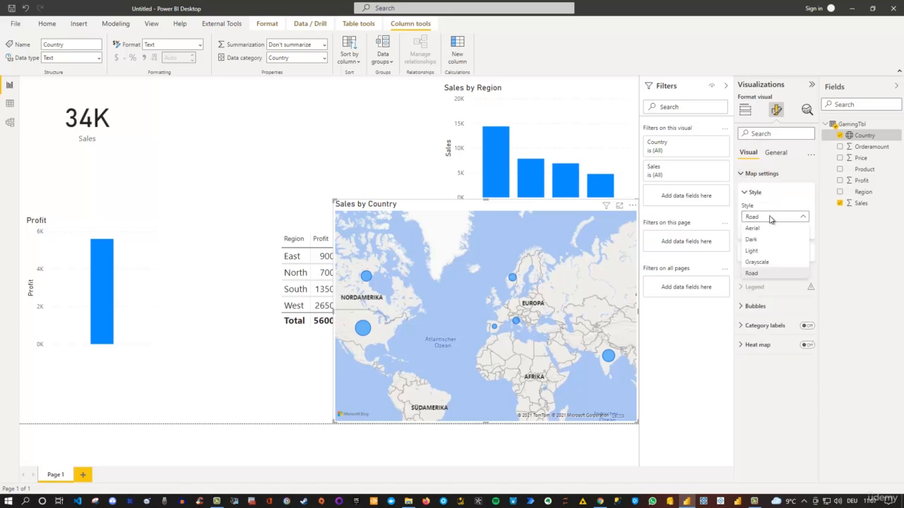
click(754, 240)
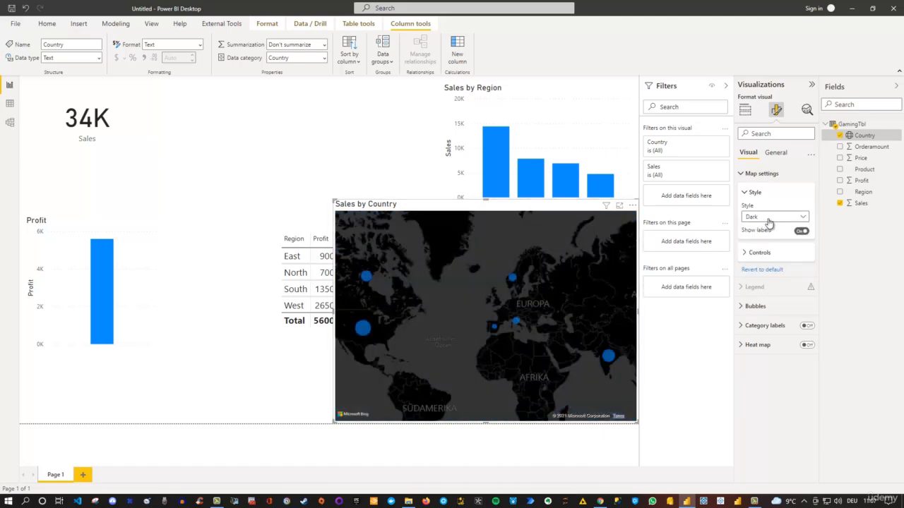
click(768, 223)
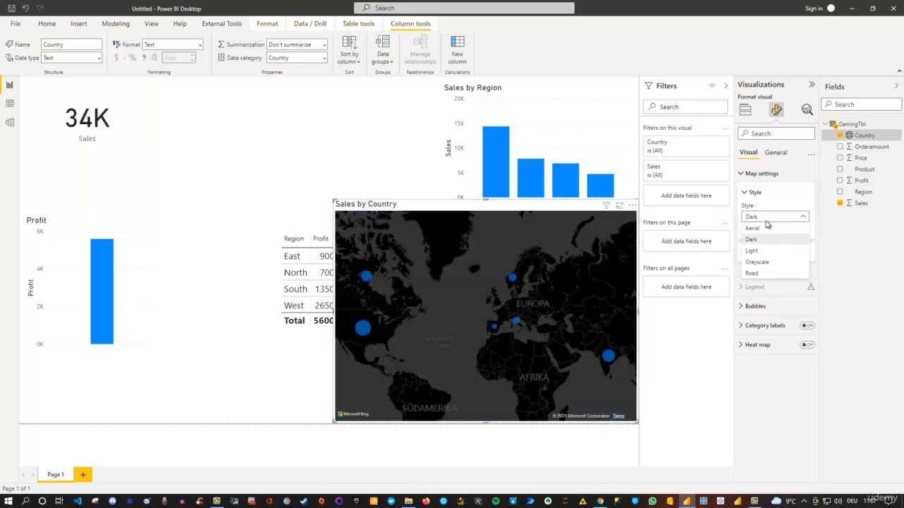
click(758, 274)
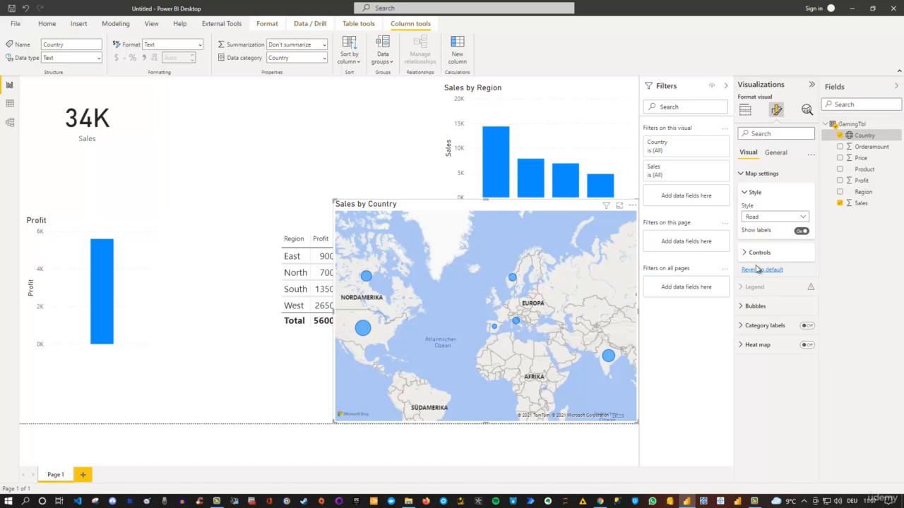
Examine the map's control settings for auto zoom, zoom buttons and geocoding culture
click(744, 193)
click(746, 216)
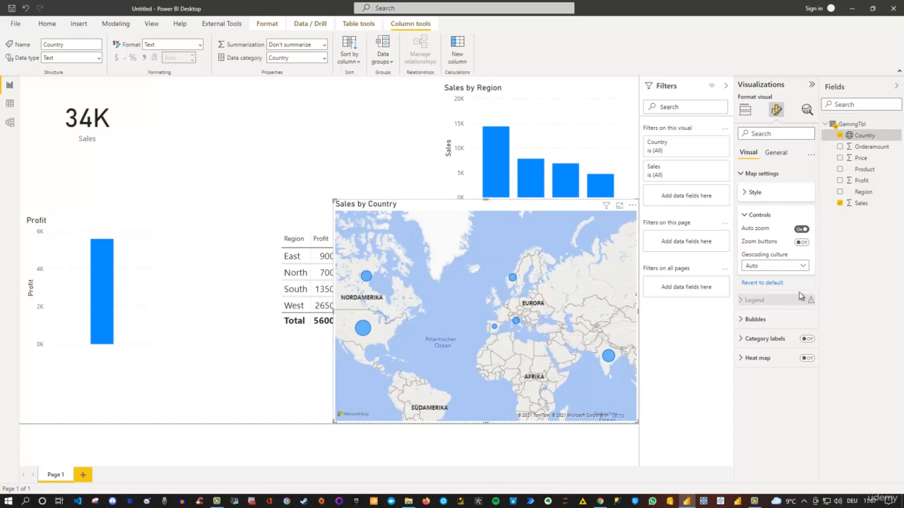
click(744, 215)
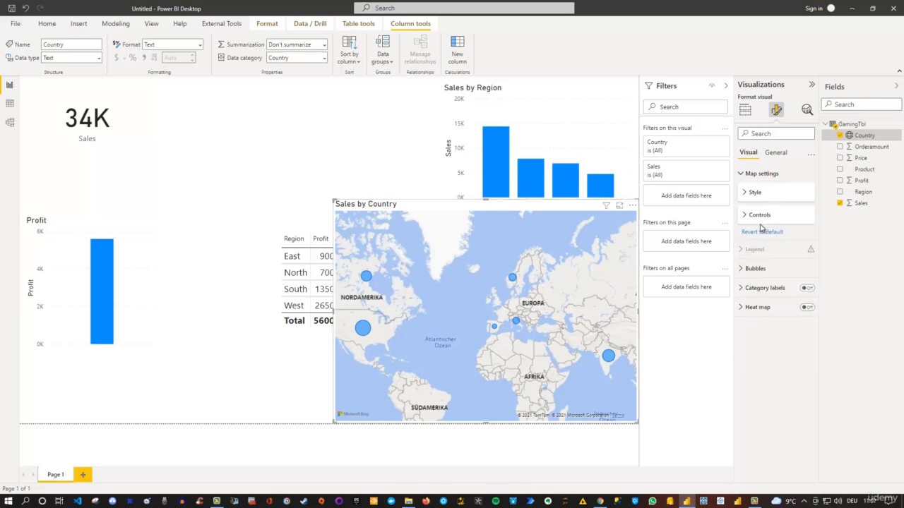
Set the map's bubble size to 18 px and turn on its category labels
click(742, 270)
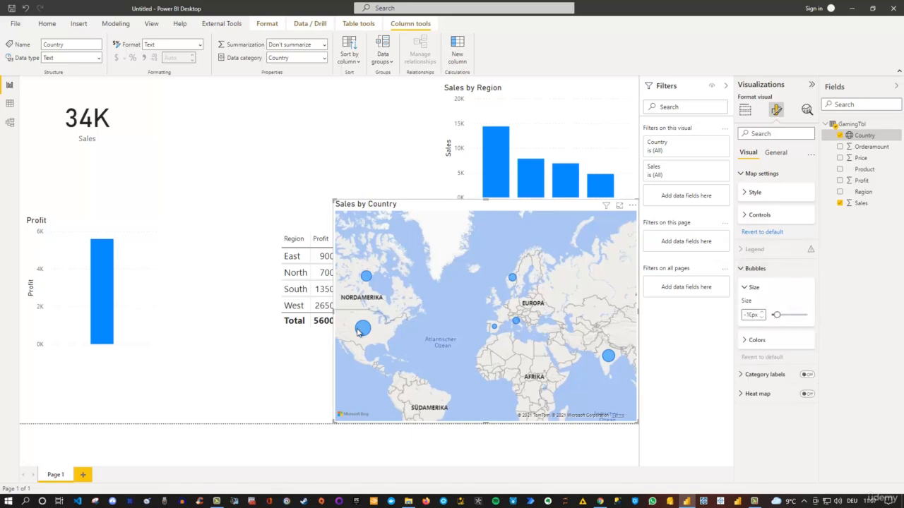
drag(776, 315, 785, 320)
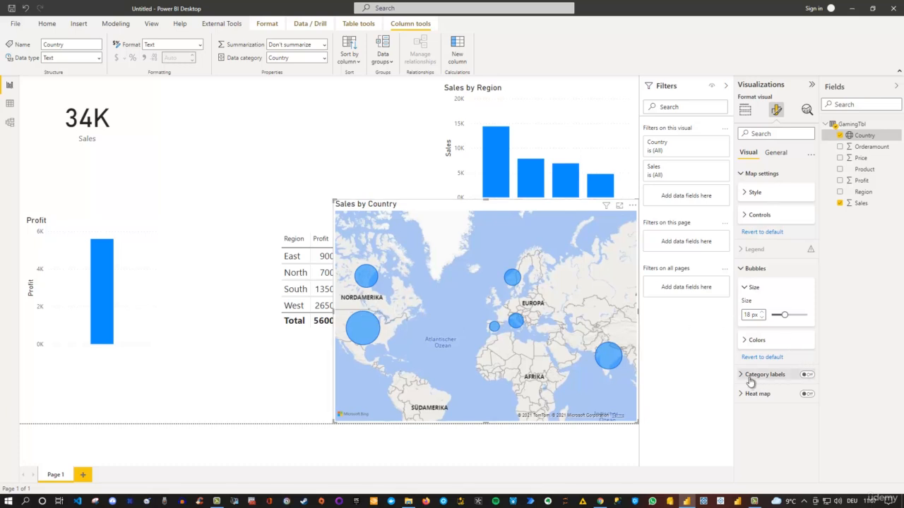
click(808, 376)
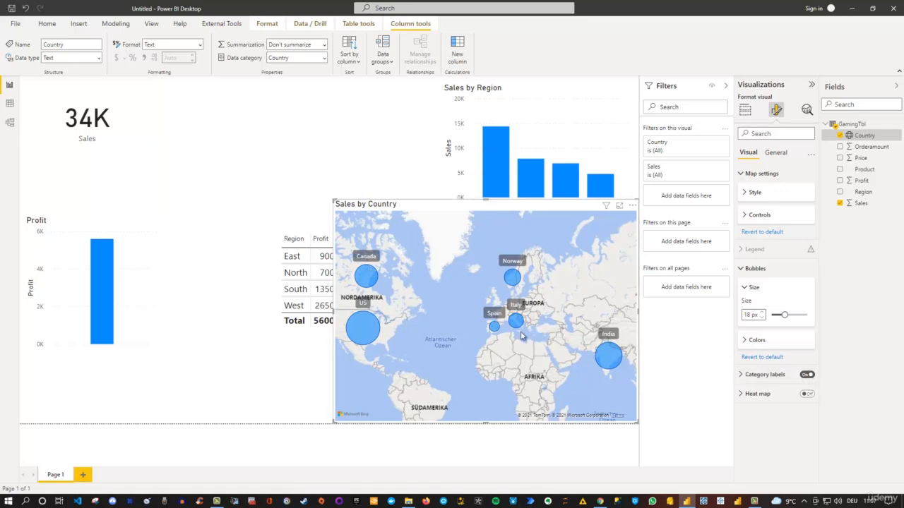
Try the heat map display on the Sales by Country map, look at its gradient colors and switch it off again
click(809, 396)
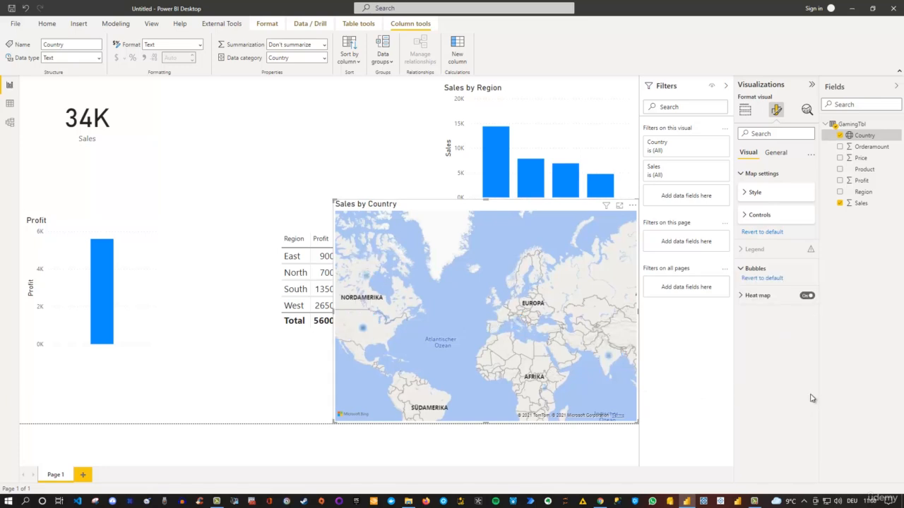
click(744, 297)
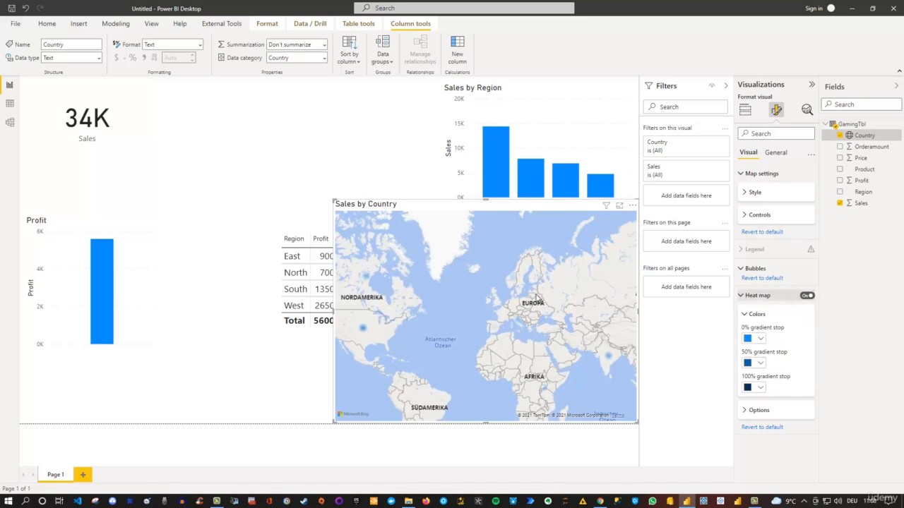
click(807, 297)
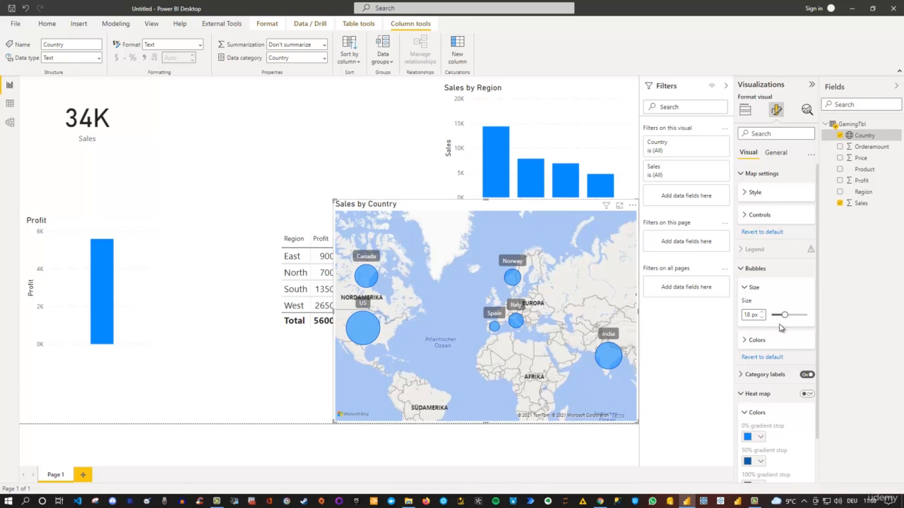
scroll(780, 327, down, 2)
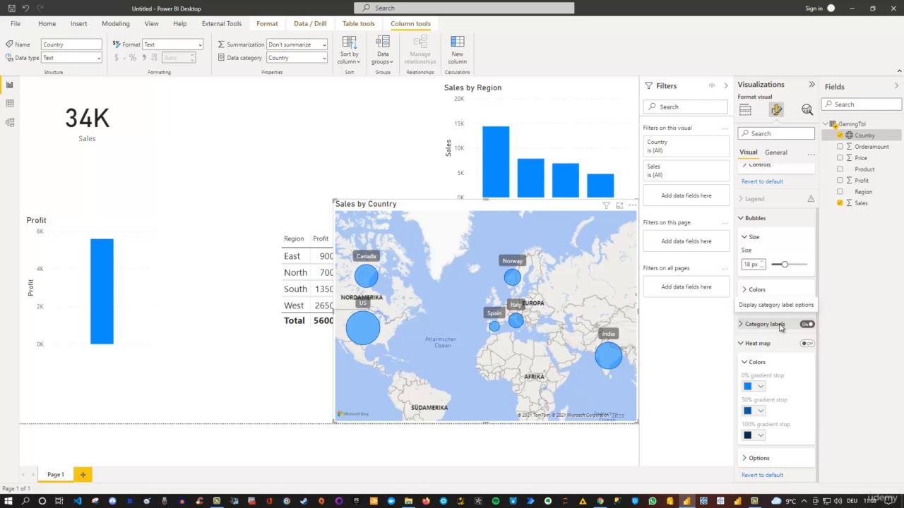
scroll(777, 317, up, 2)
Shrink the Sales by Country map so it fits beside the Region table without covering the Sales by Region chart
click(745, 111)
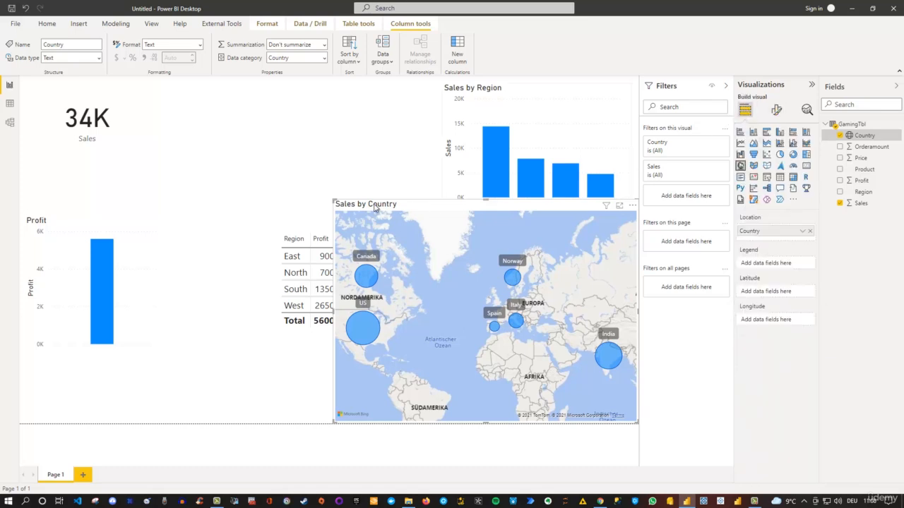
drag(334, 201, 413, 265)
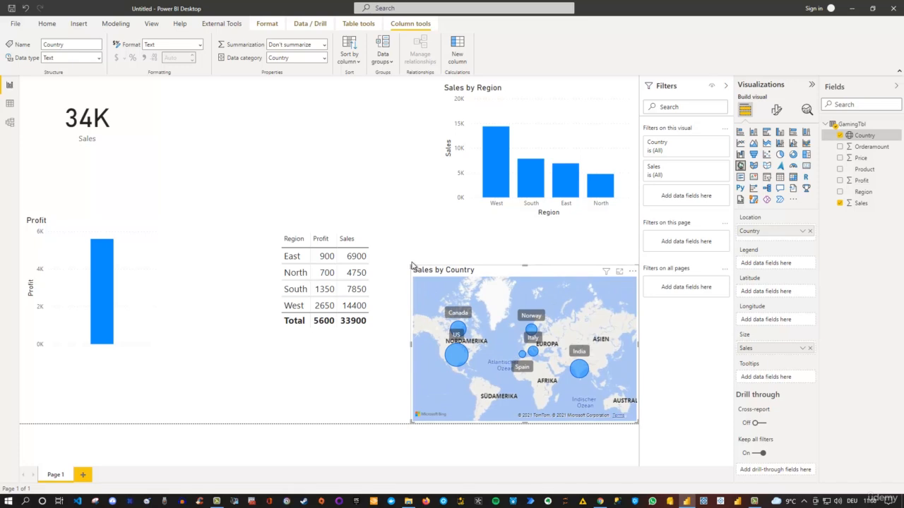